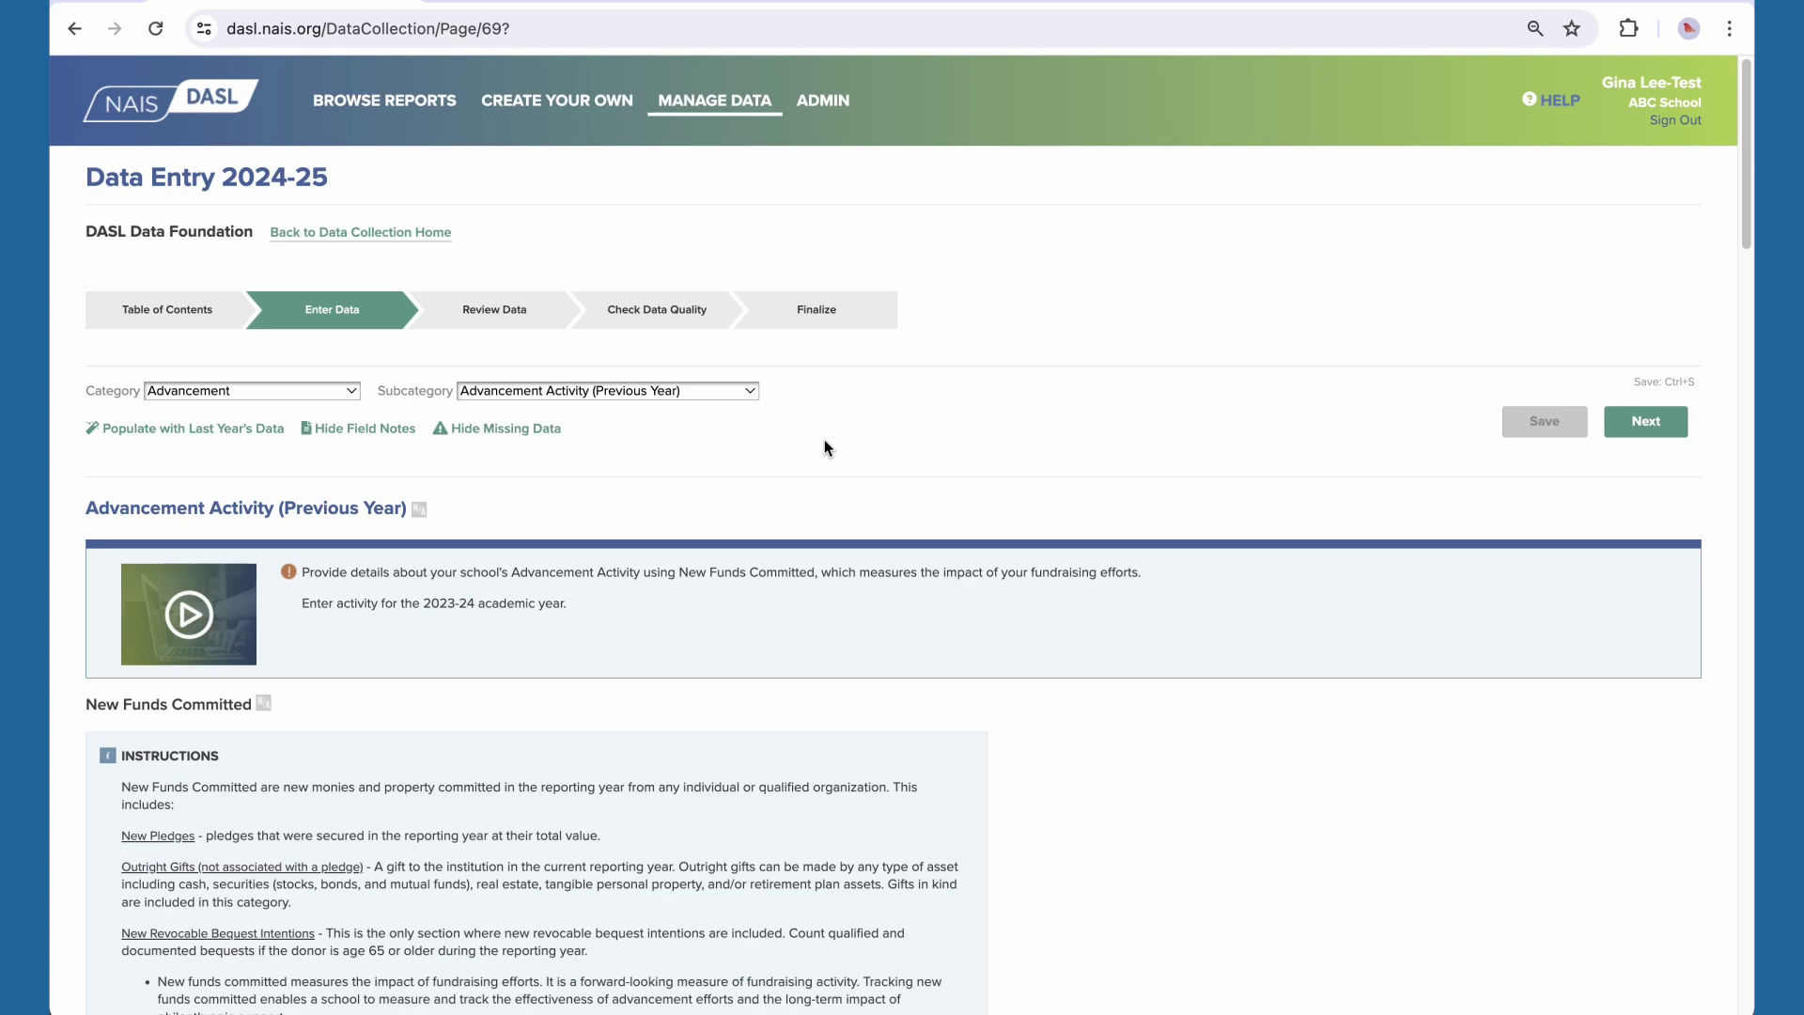
# - Review the New Funds Committed instructions and entry table for Advancement Activity (Previous Year)
pyautogui.scroll(-8, 824, 447)
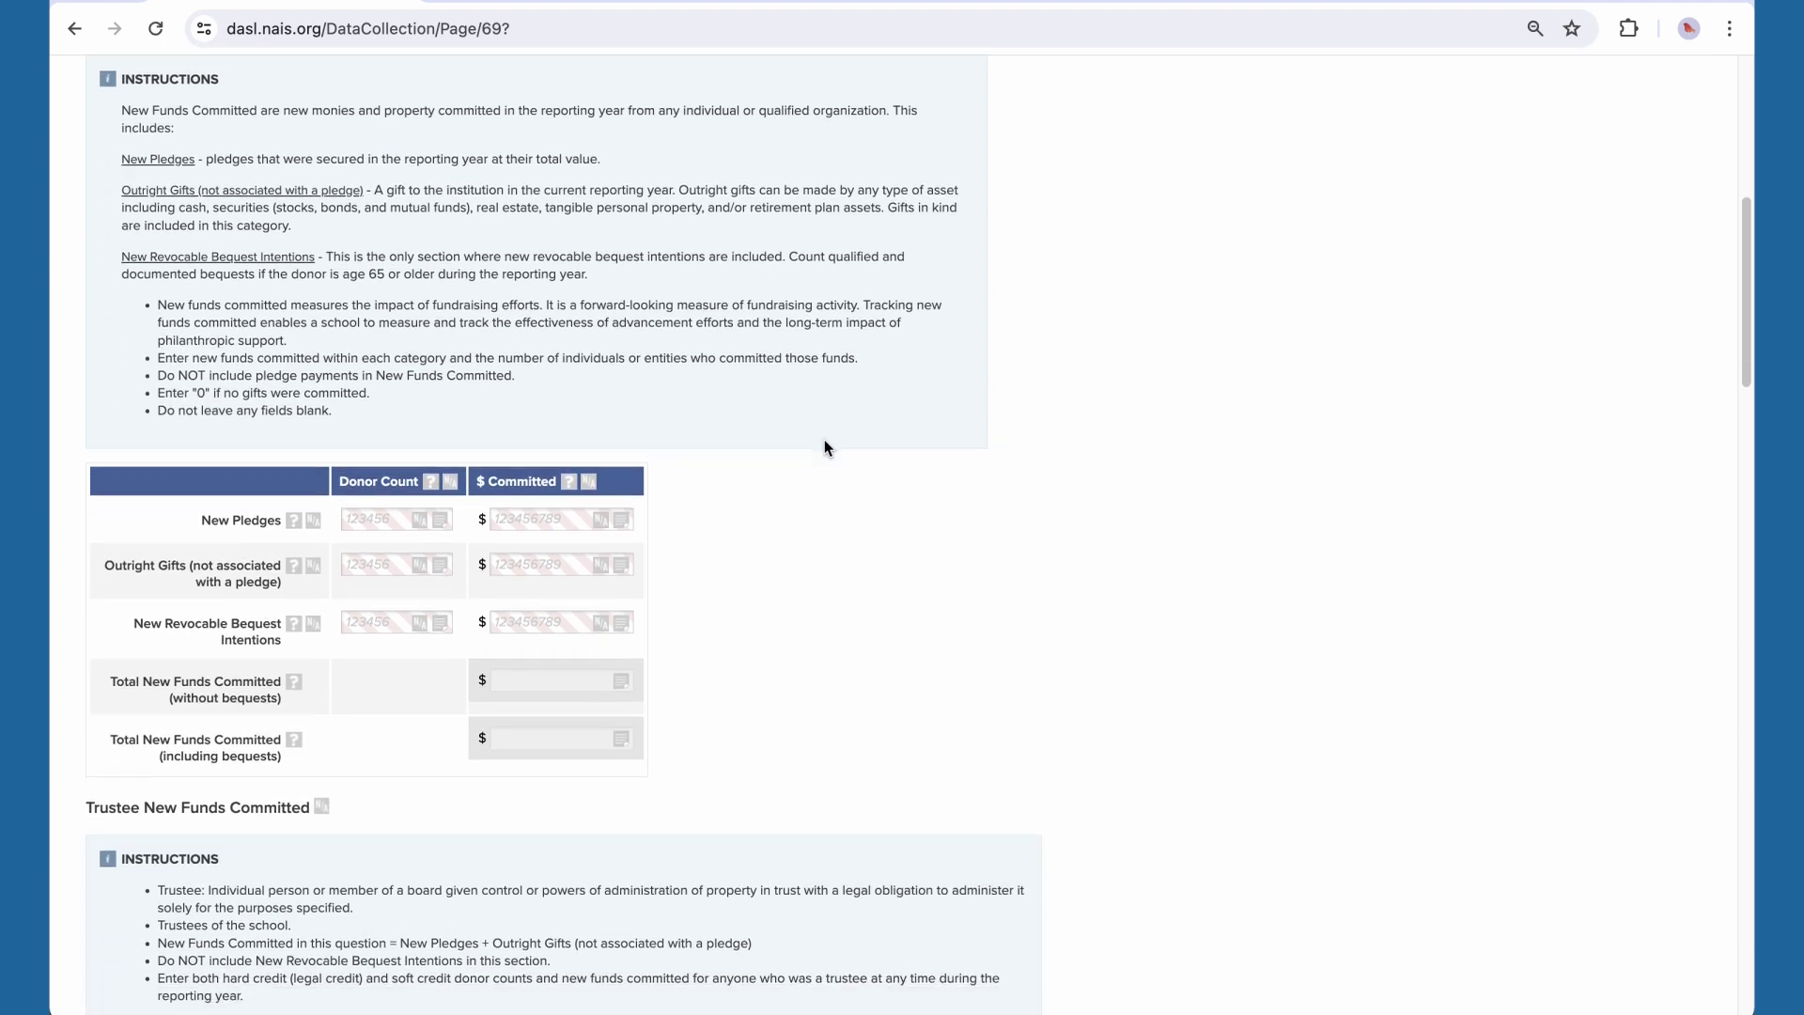
pyautogui.scroll(-1, 825, 447)
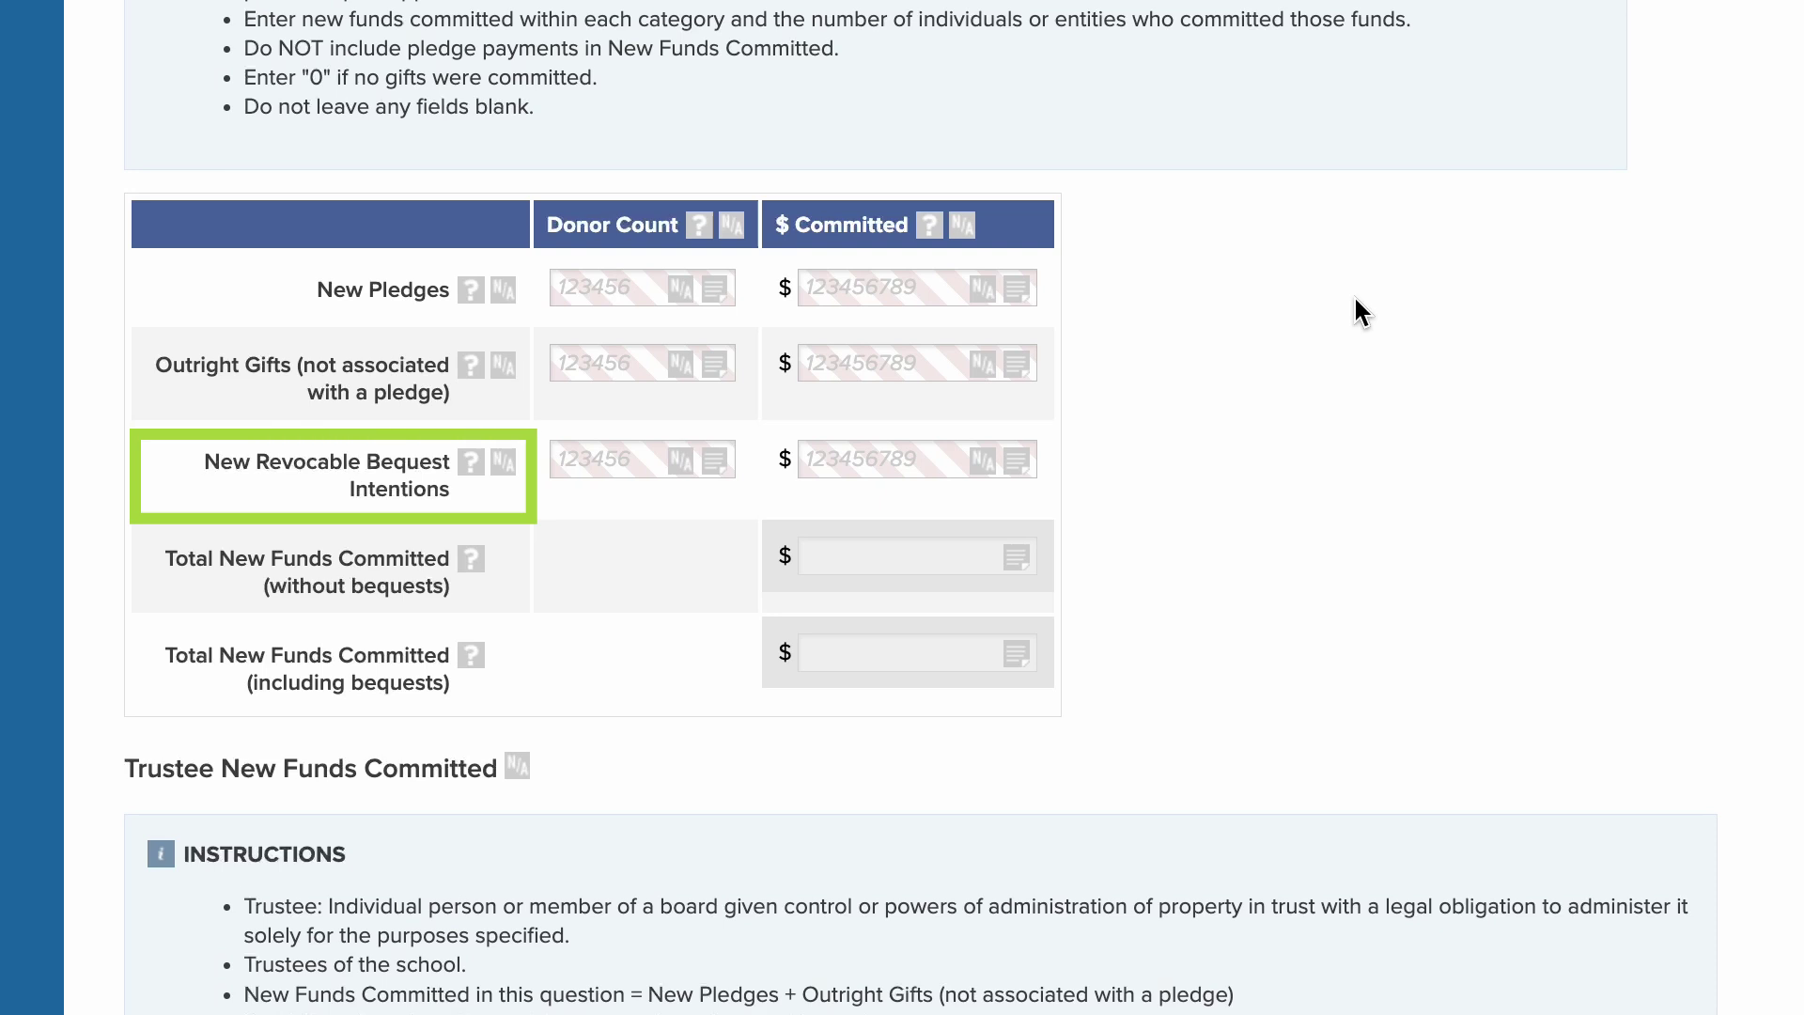
pyautogui.scroll(-8, 1357, 310)
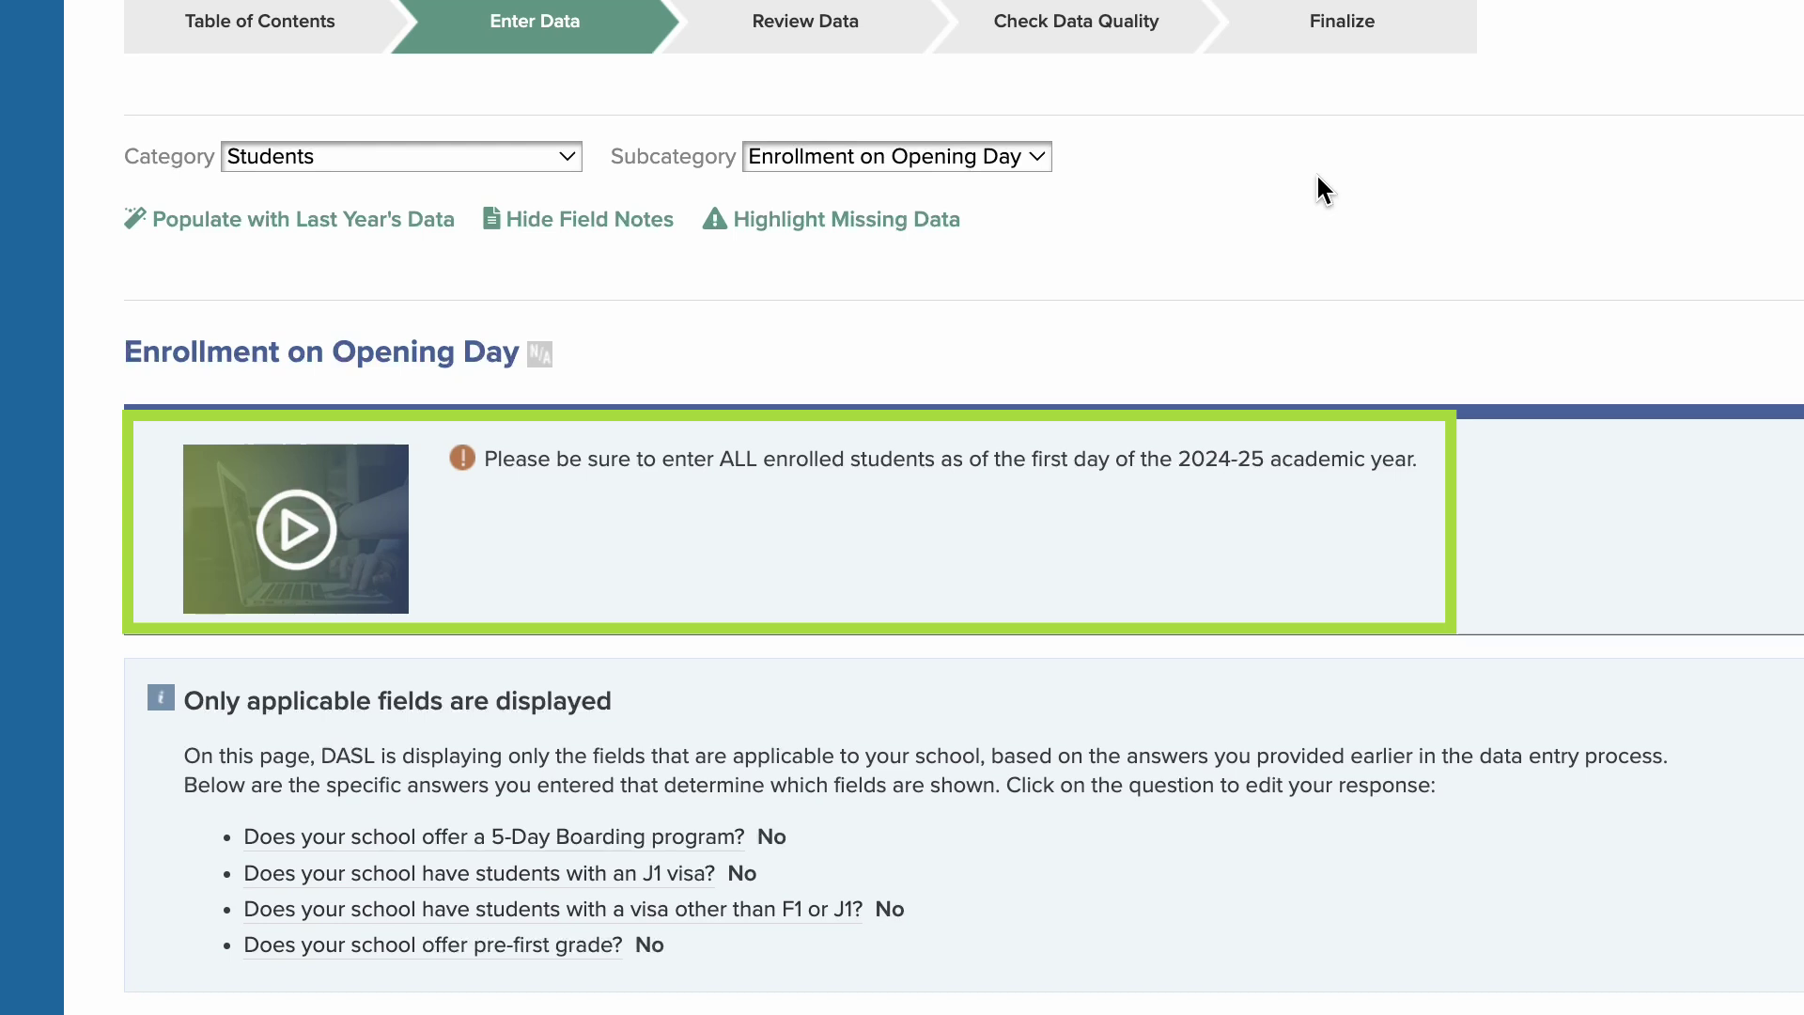
# - Look through the instructions and entry tables of the Enrollment on Opening Day subcategory, from preschool enrollment to total school enrollment
pyautogui.scroll(-6, 1318, 179)
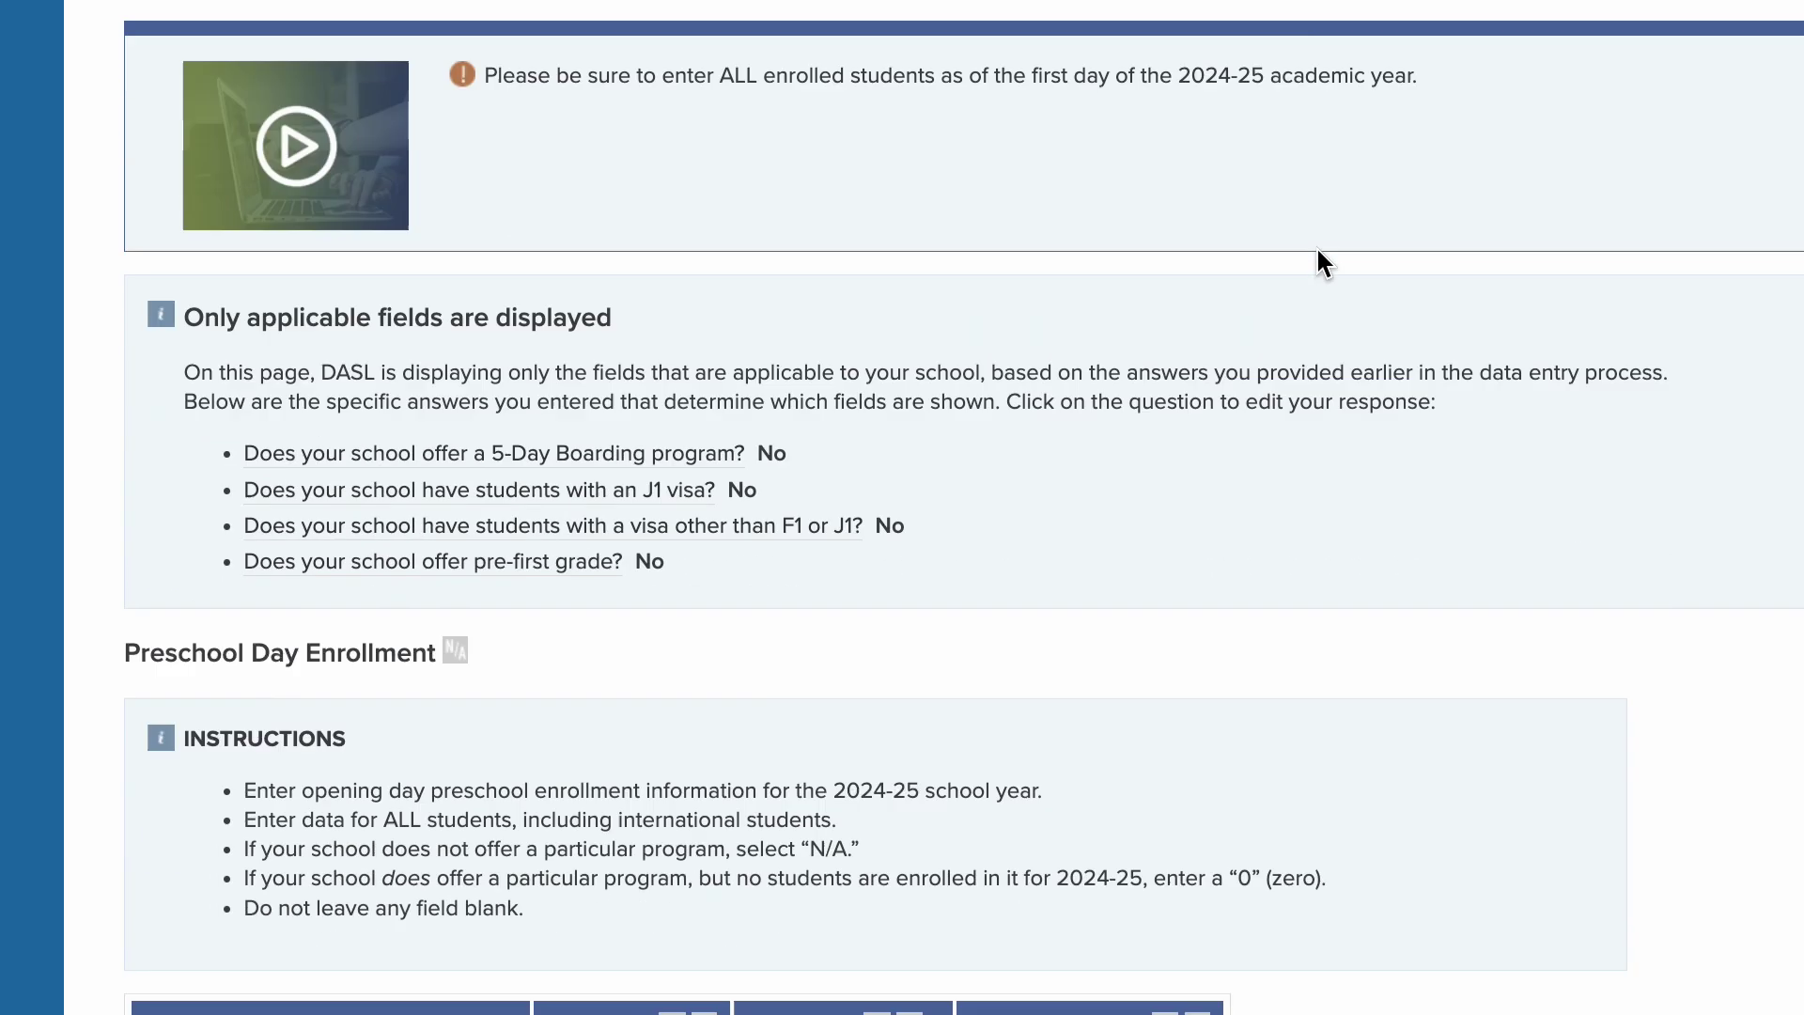
pyautogui.scroll(-1, 1320, 376)
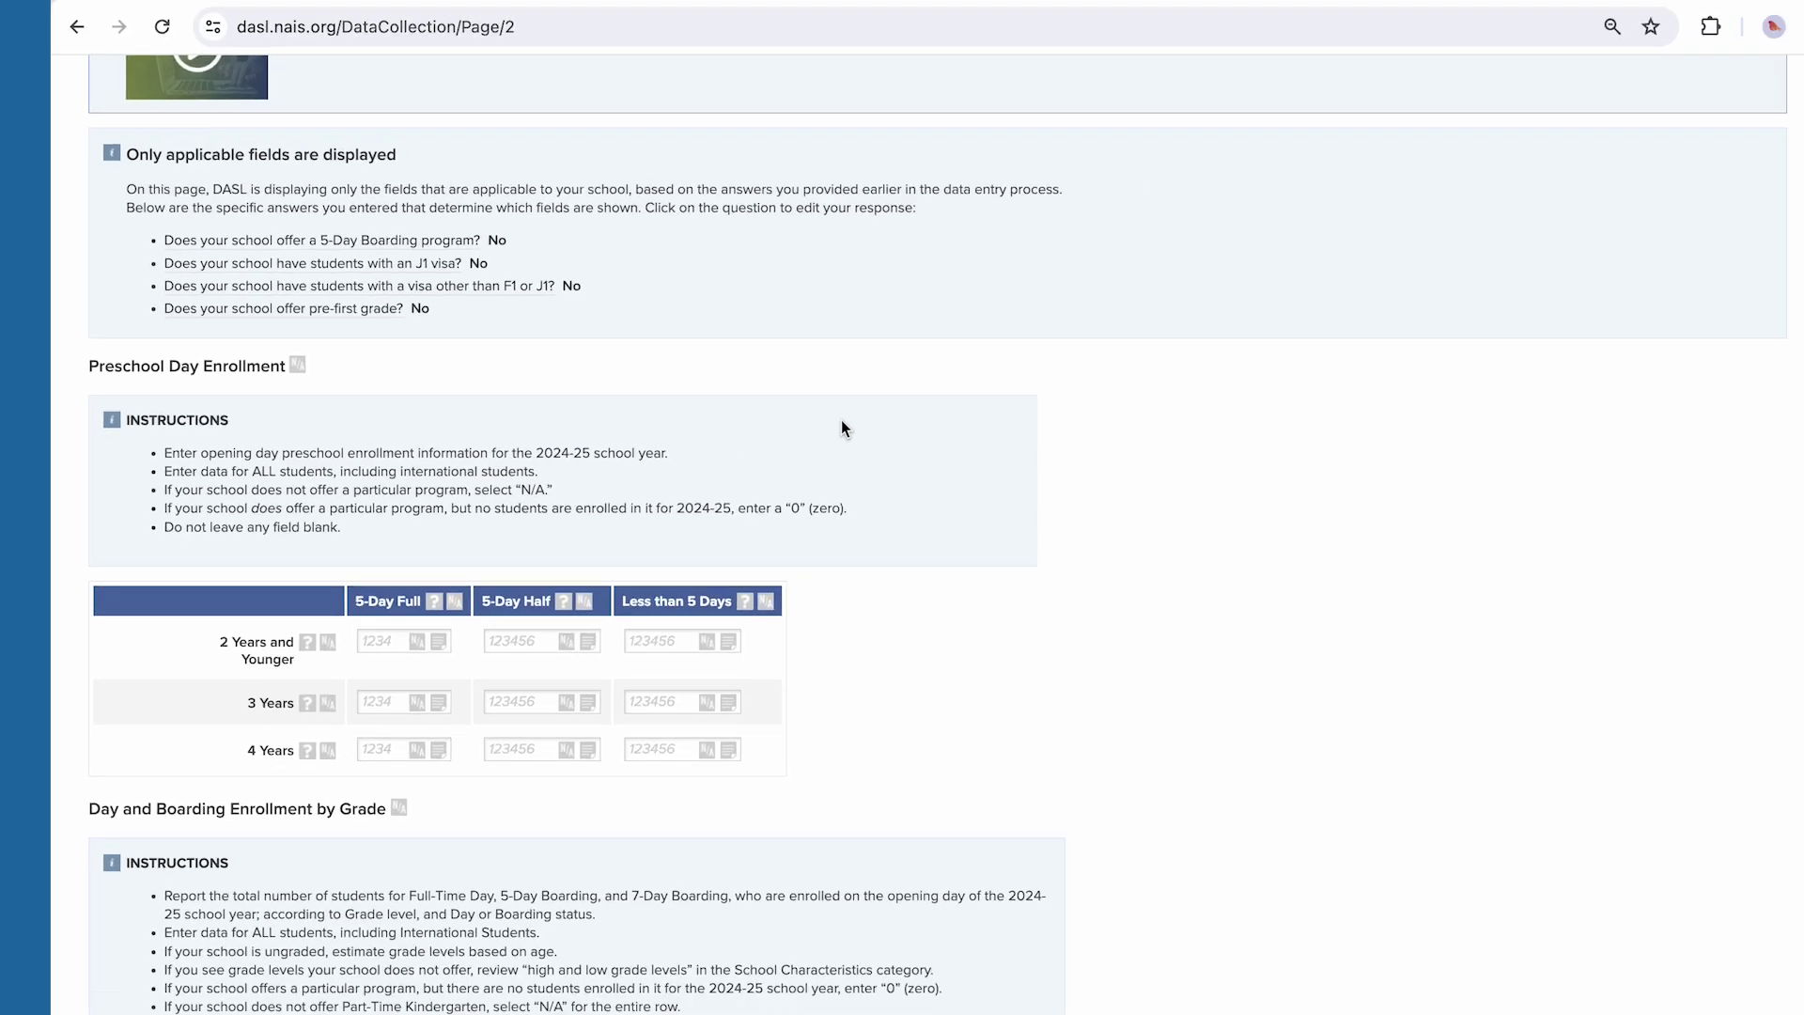
pyautogui.scroll(-10, 803, 422)
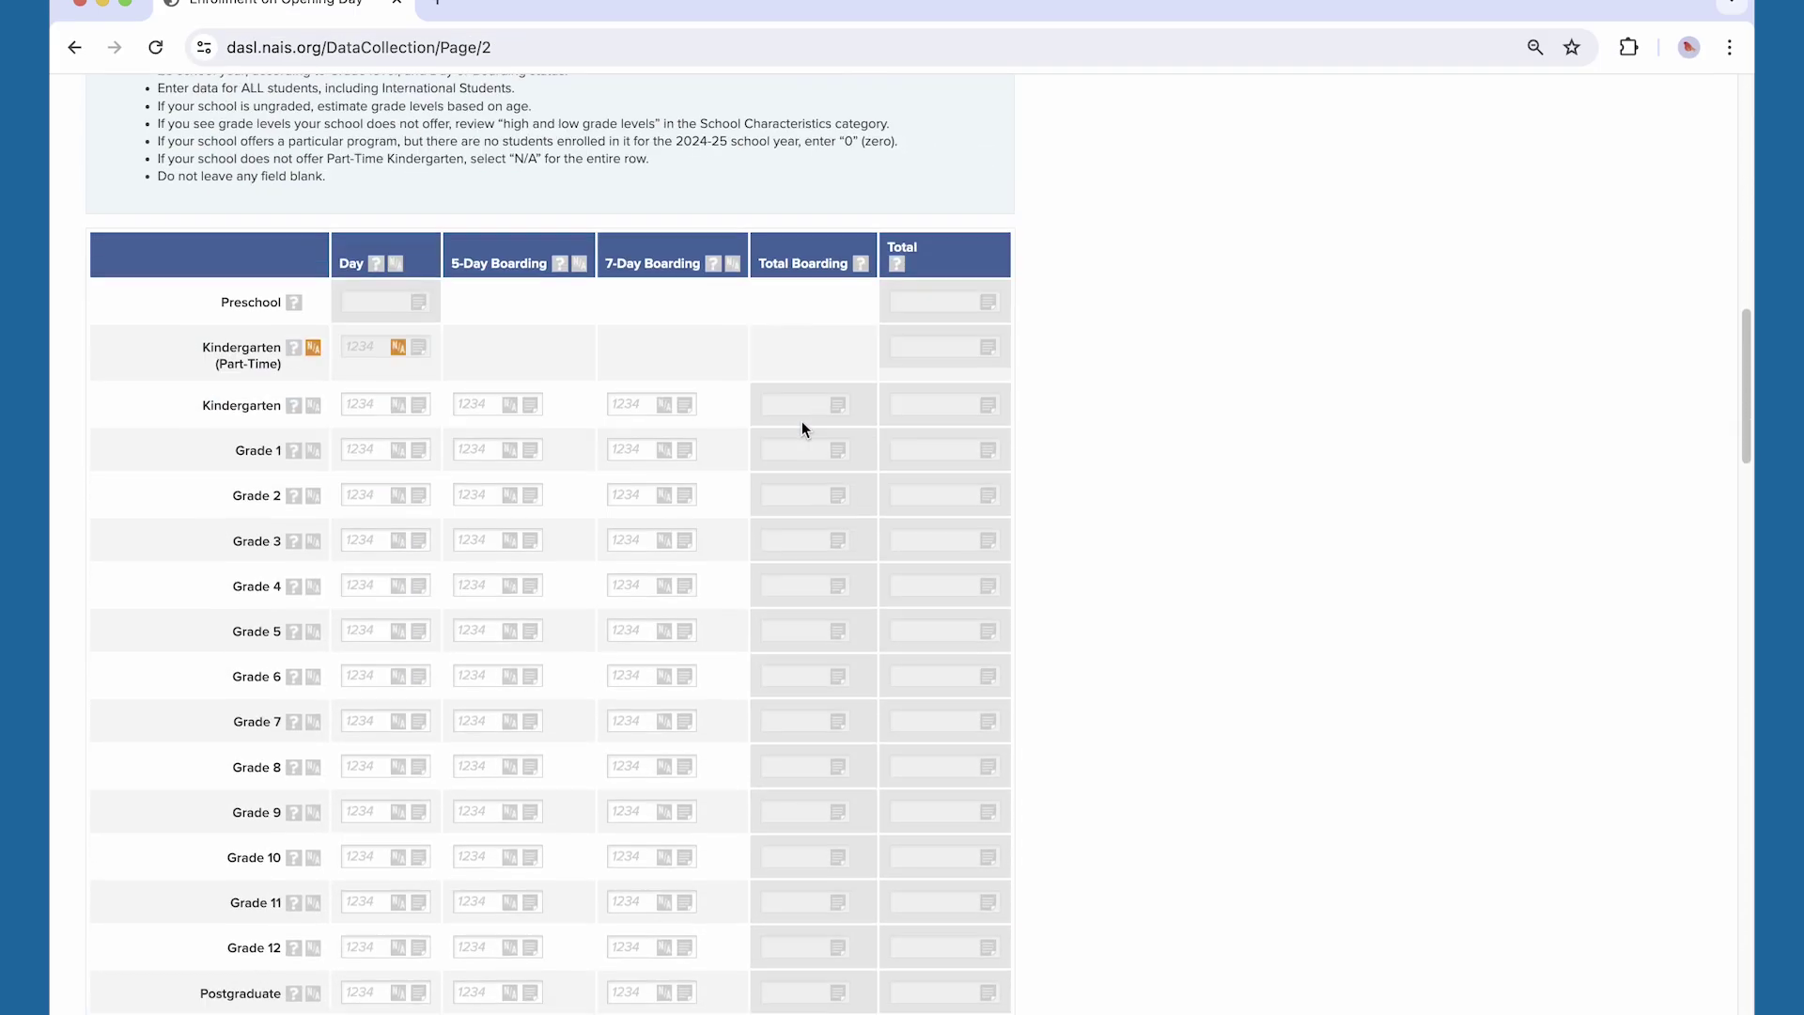
pyautogui.scroll(-10, 804, 427)
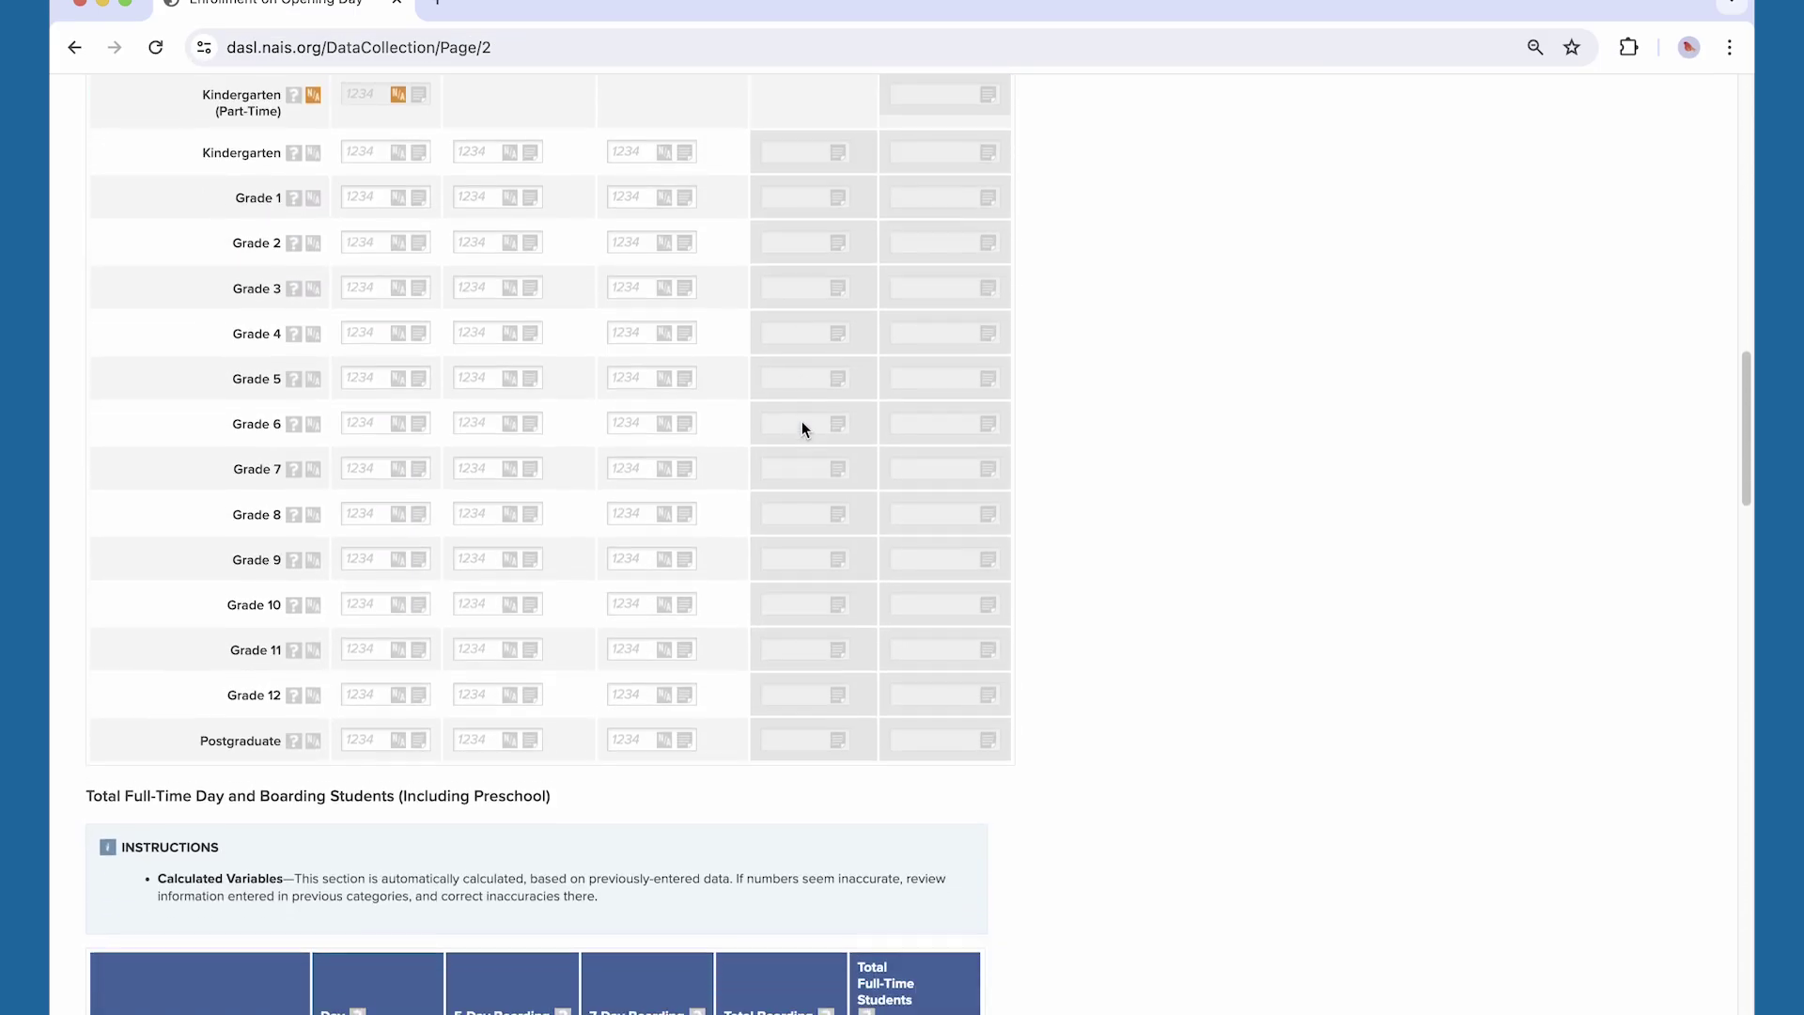
pyautogui.scroll(-10, 802, 429)
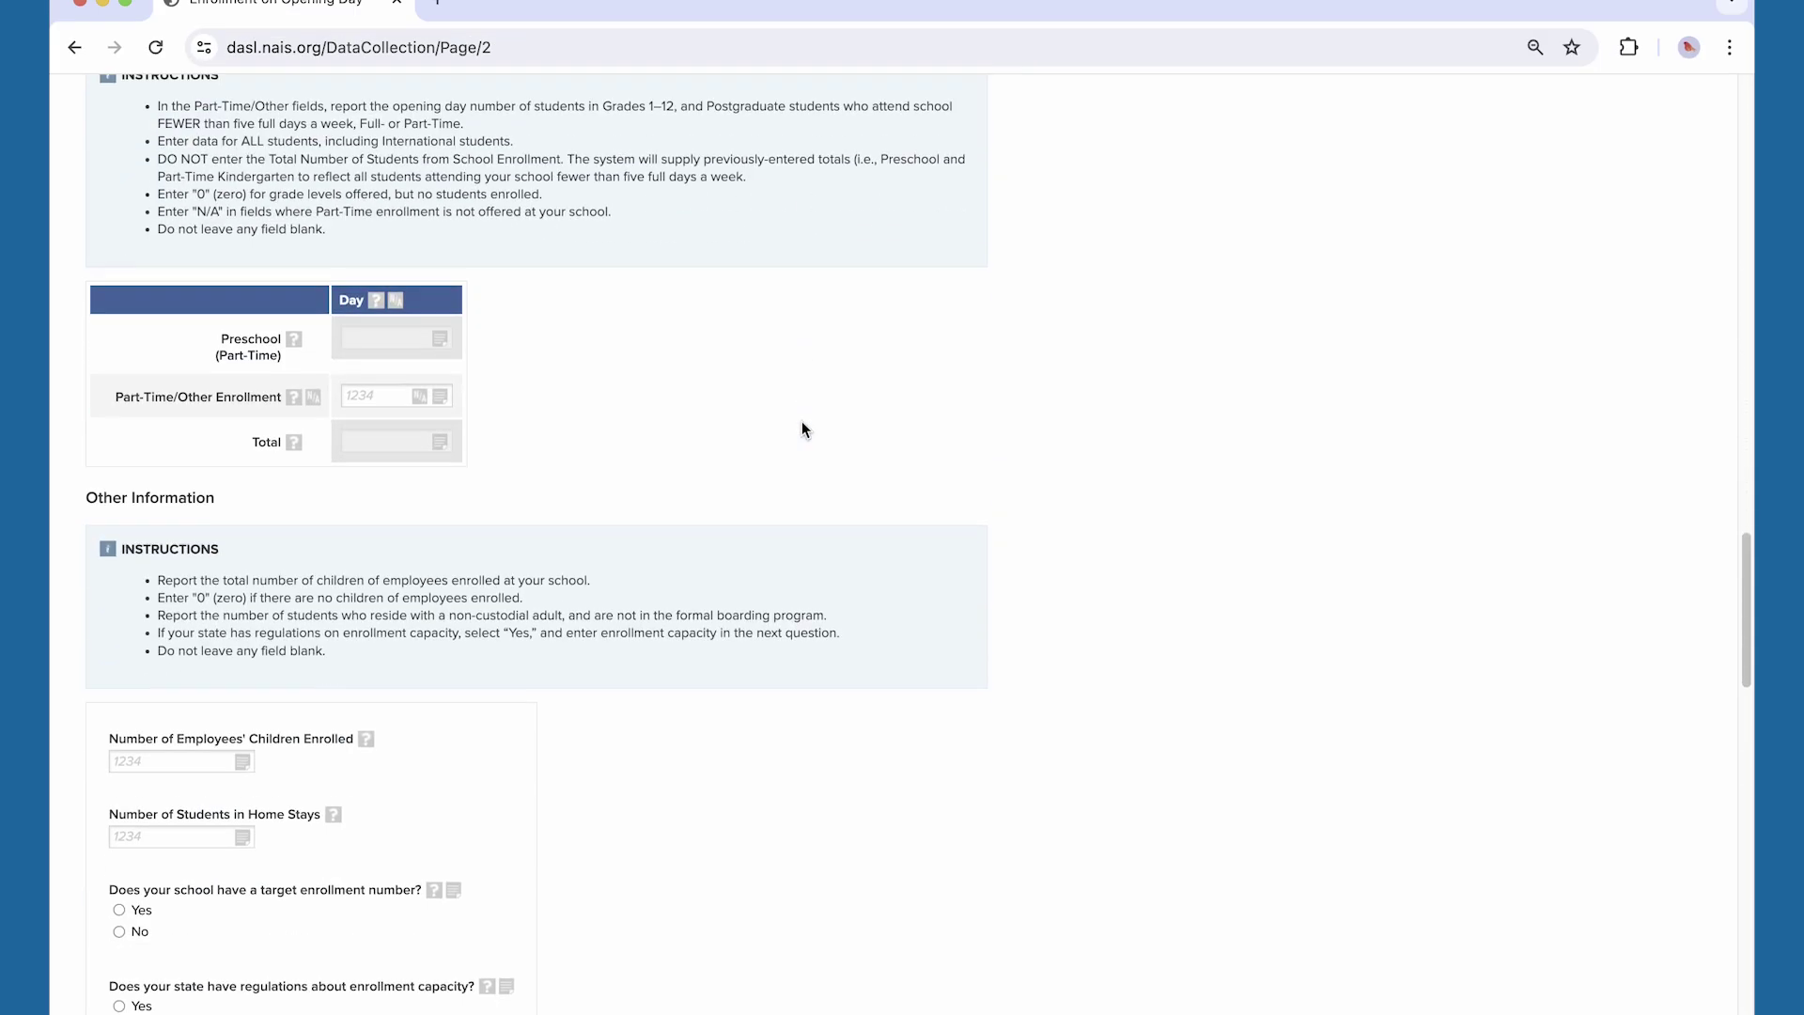
pyautogui.scroll(-10, 802, 430)
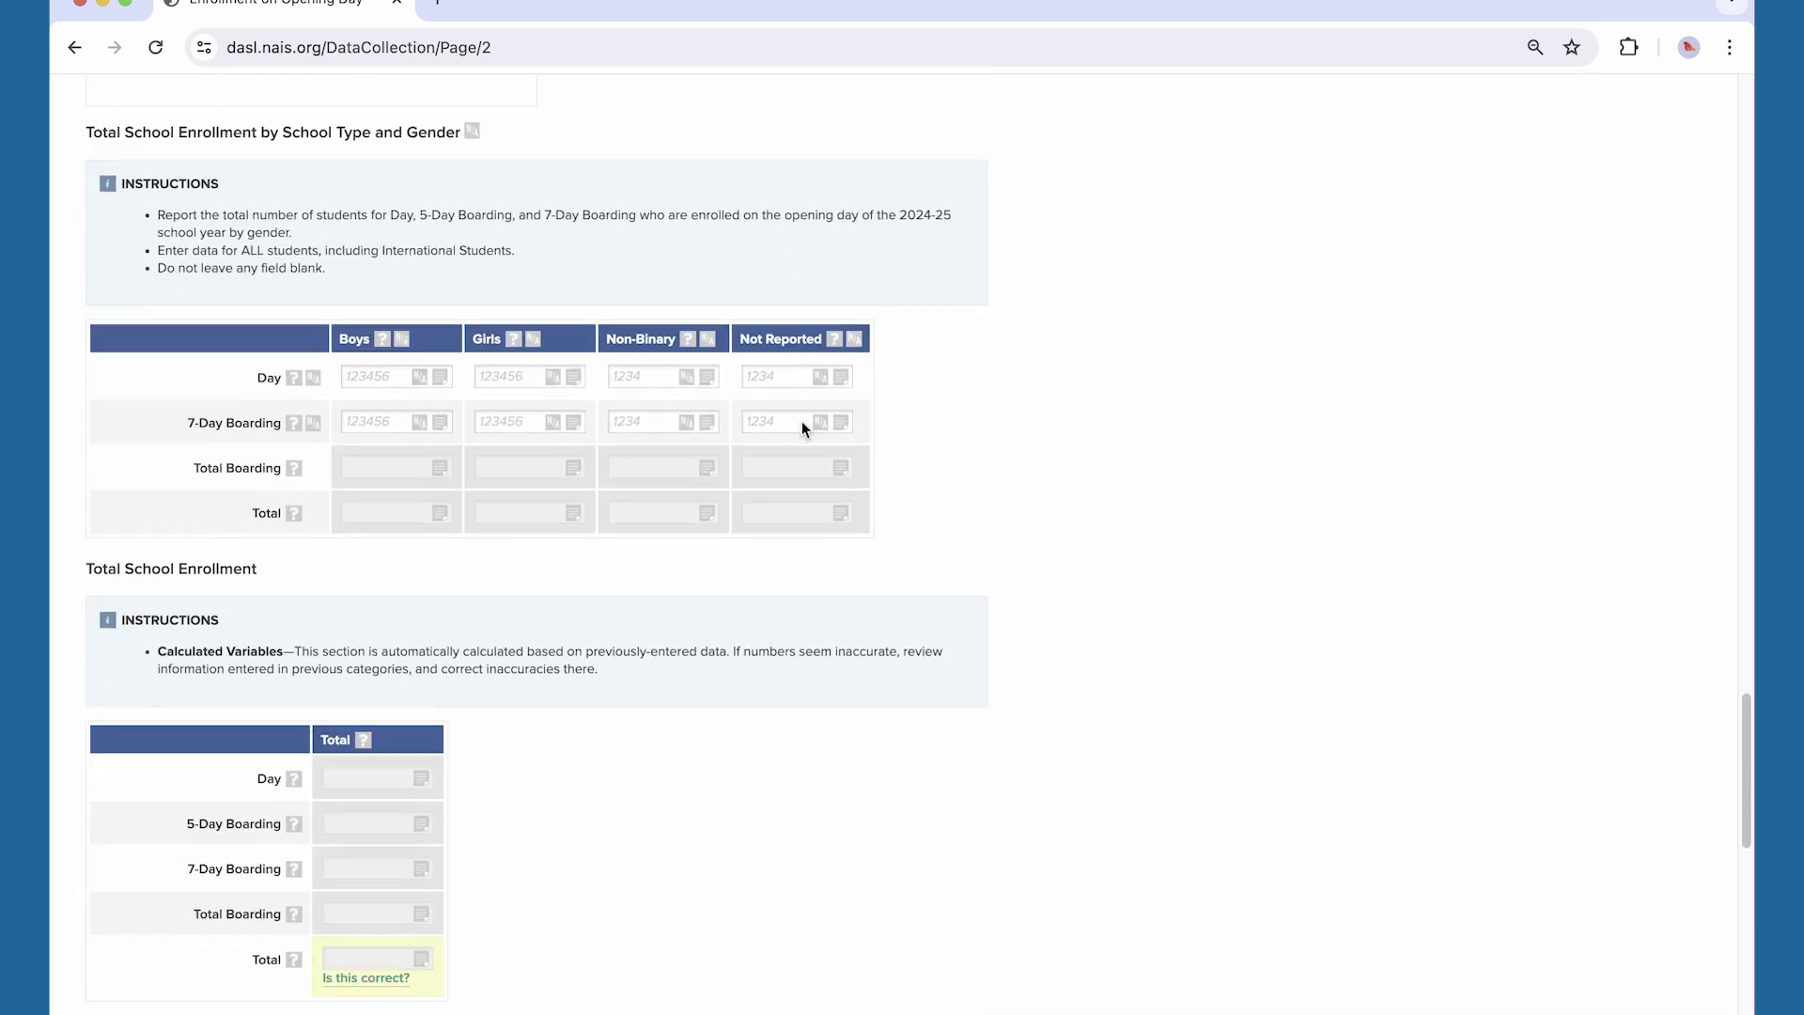
pyautogui.scroll(10, 802, 429)
pyautogui.scroll(10, 802, 430)
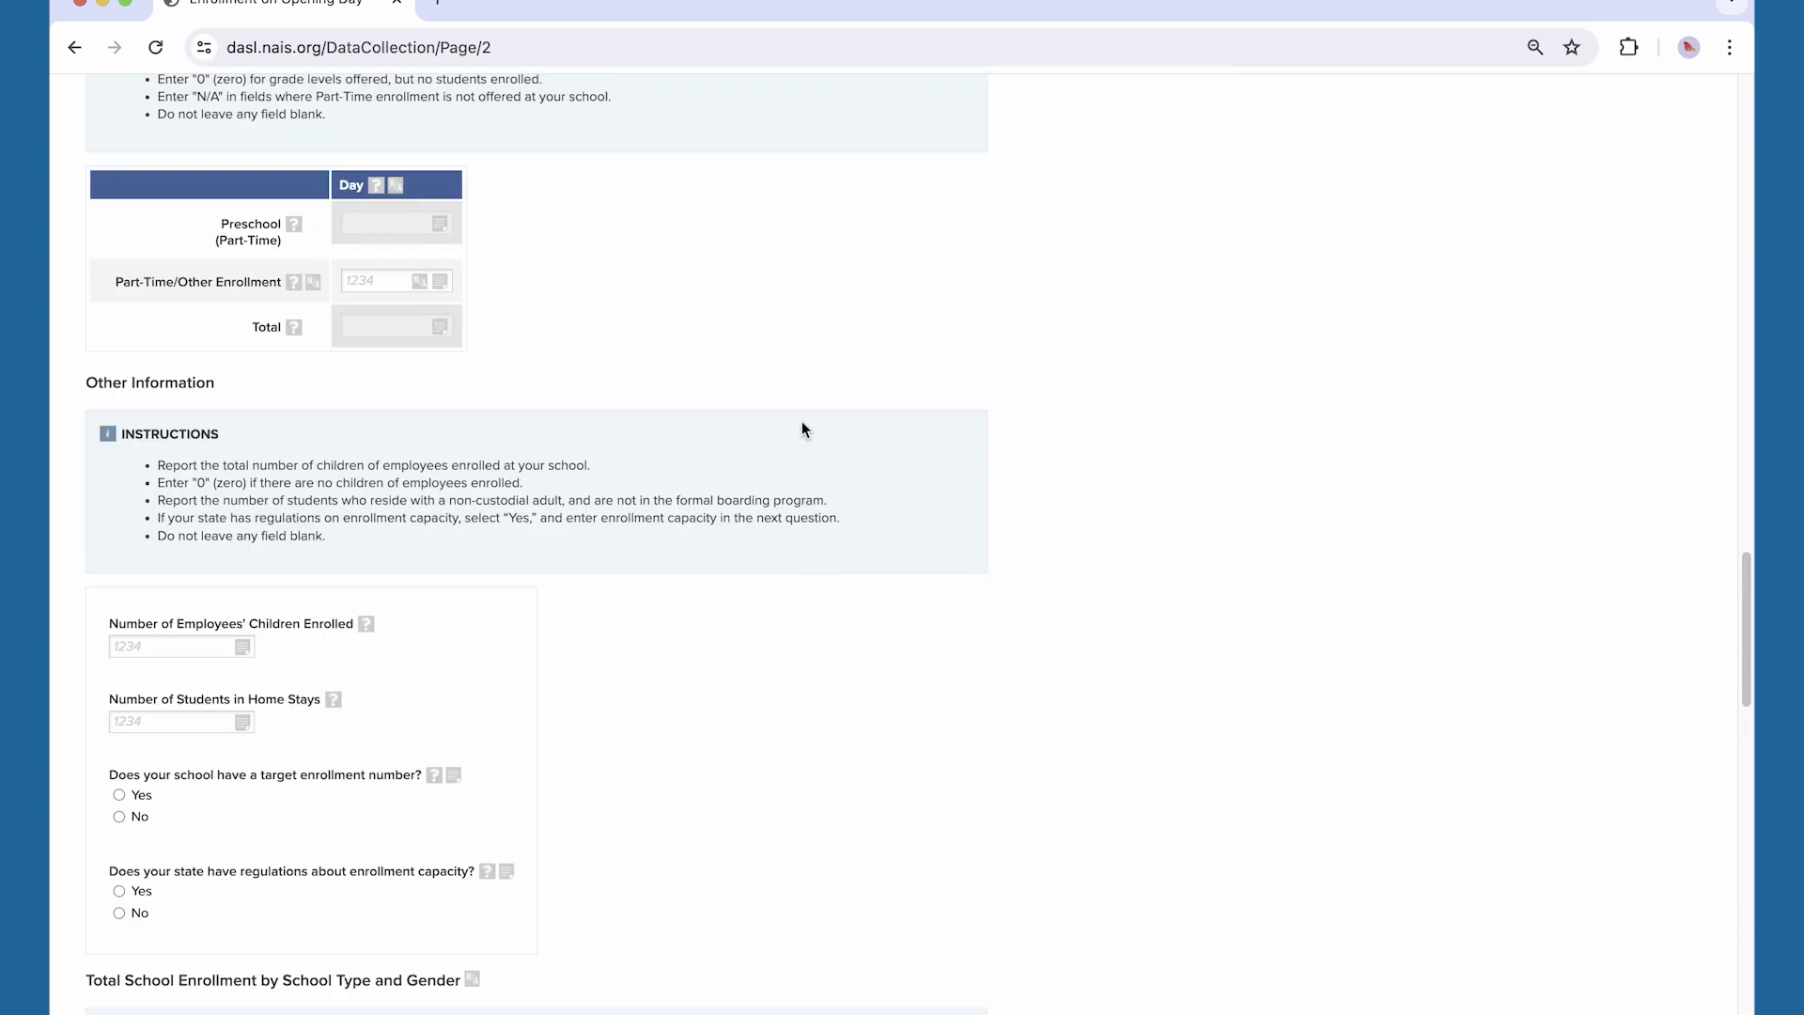
pyautogui.scroll(15, 803, 442)
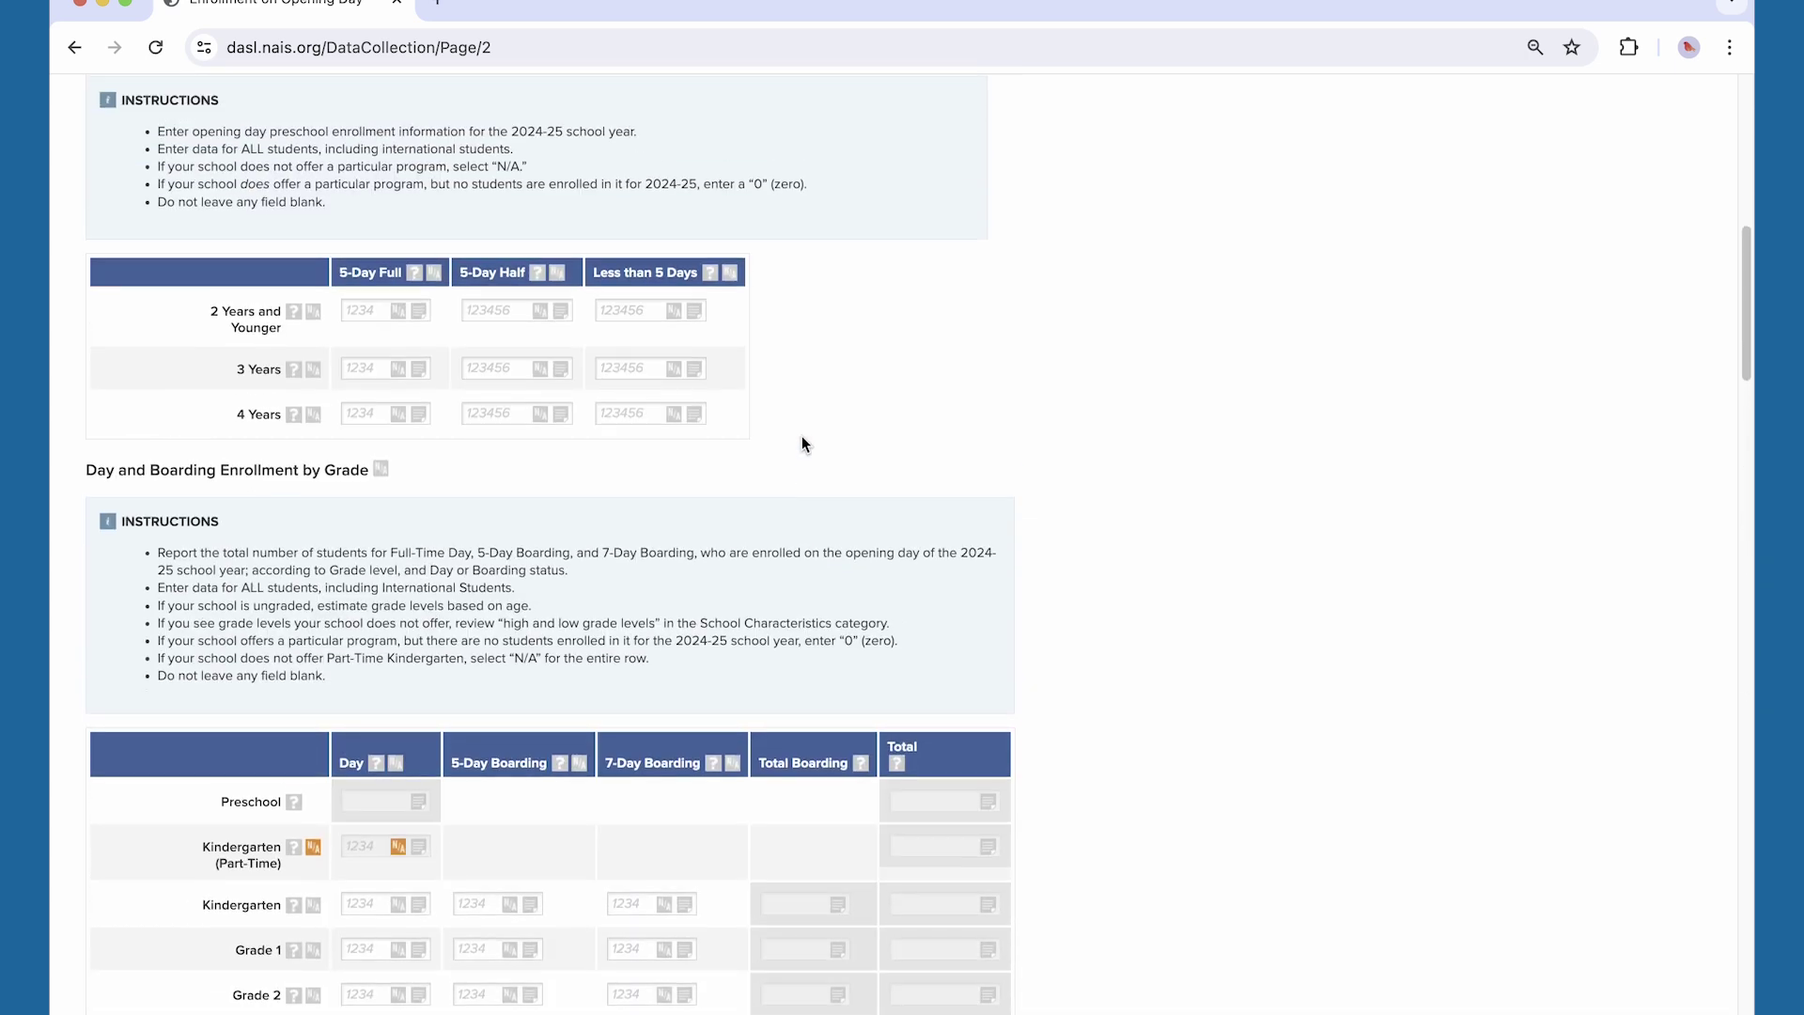
pyautogui.scroll(3, 802, 436)
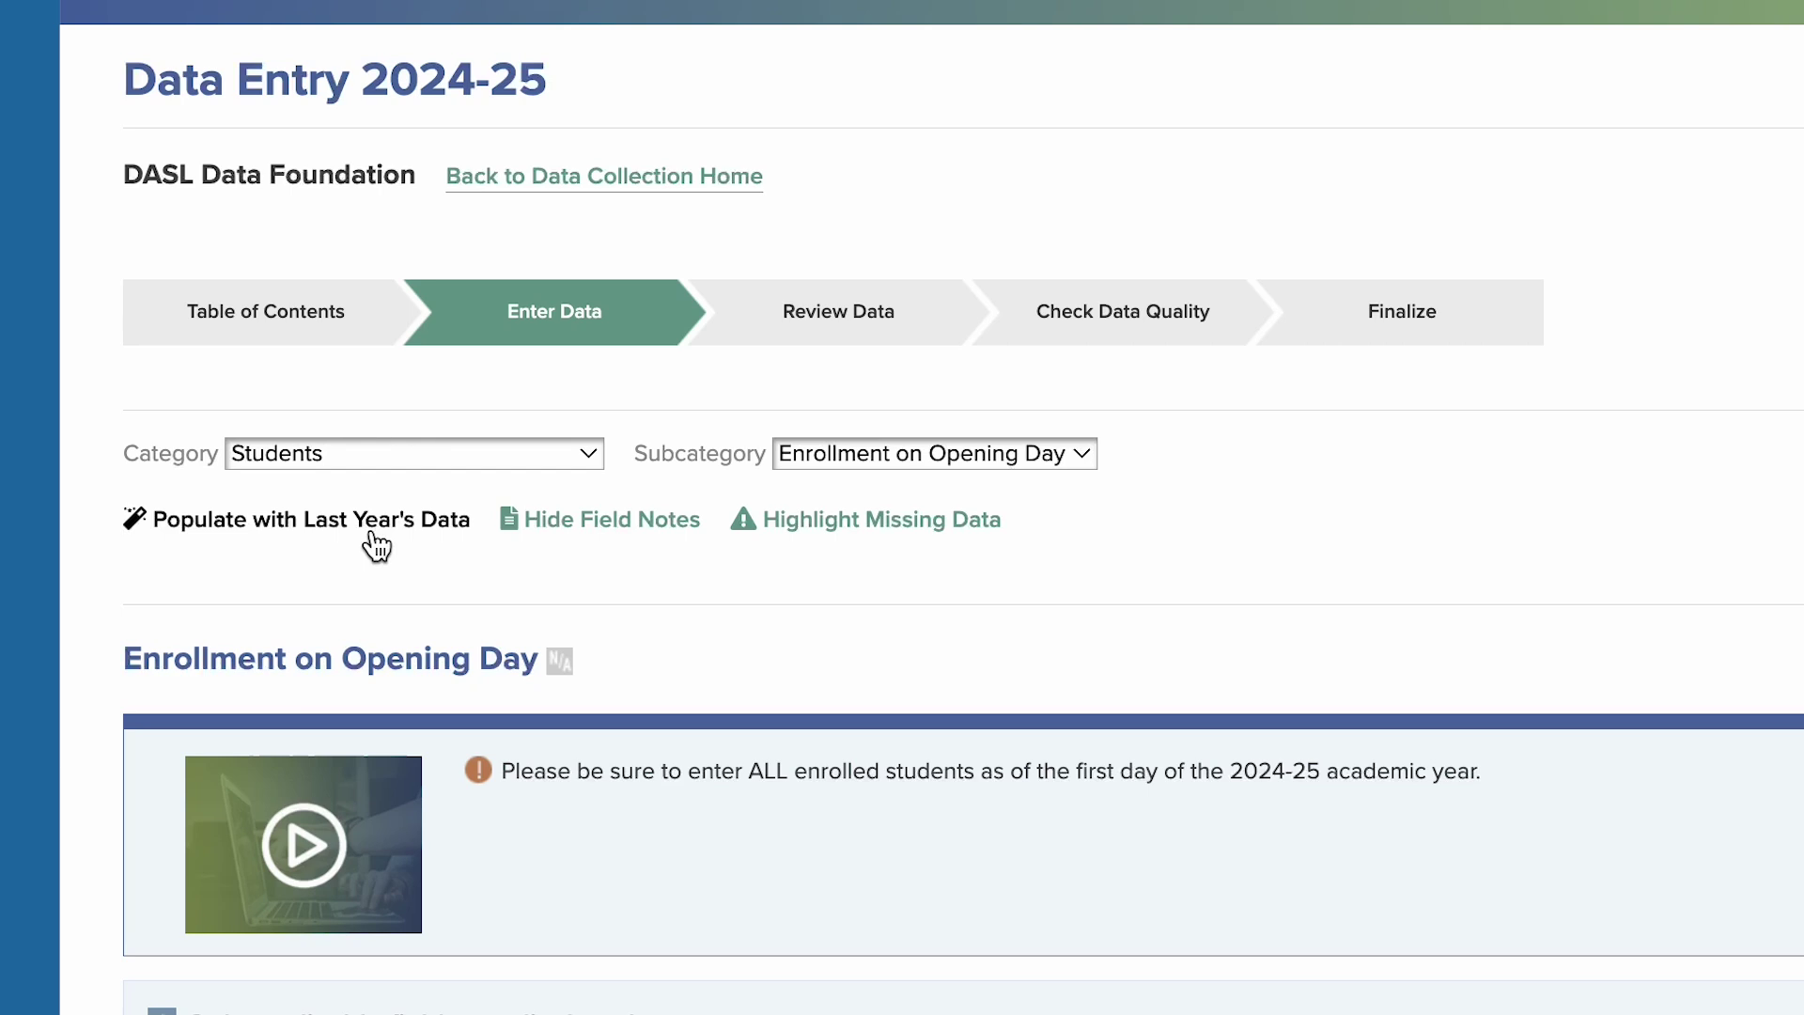
# - Add the note "No longer accepting less than 5 days" to the Less than 5 Days field for 2 Years and Younger
pyautogui.scroll(-12, 685, 645)
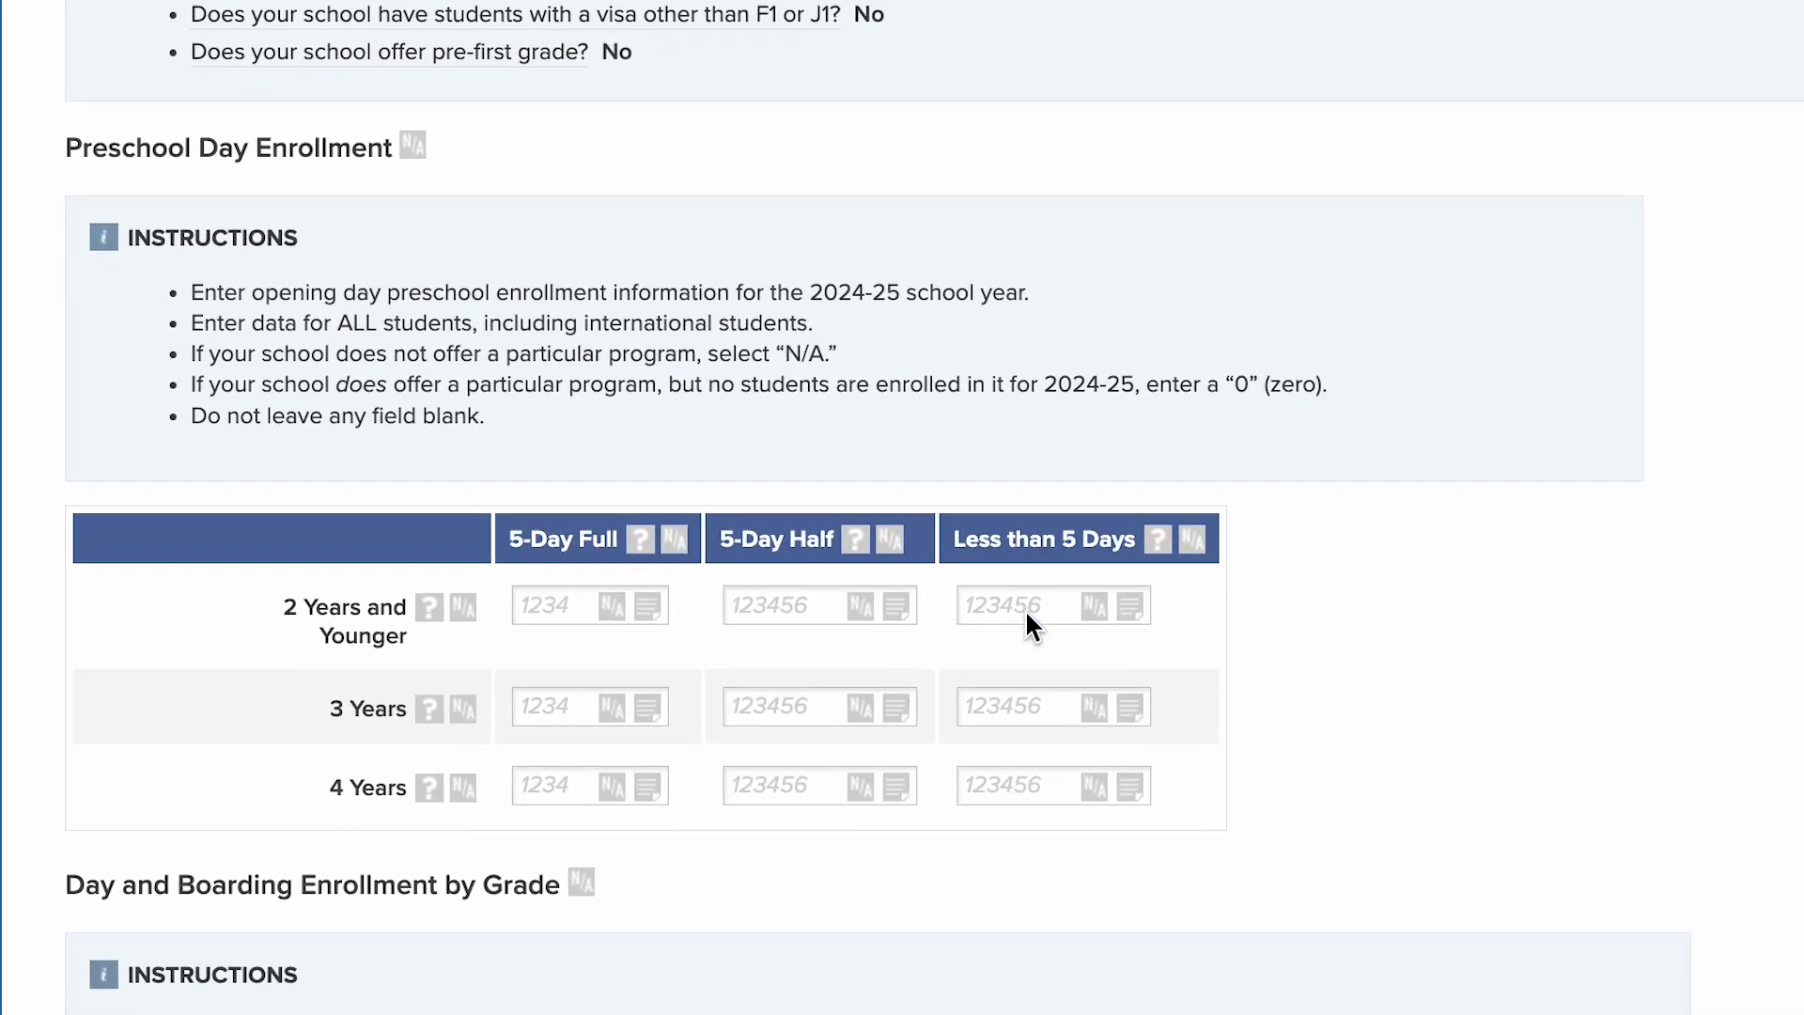
pyautogui.scroll(-2, 1034, 620)
pyautogui.click(1119, 509)
pyautogui.click(1212, 326)
pyautogui.write('N')
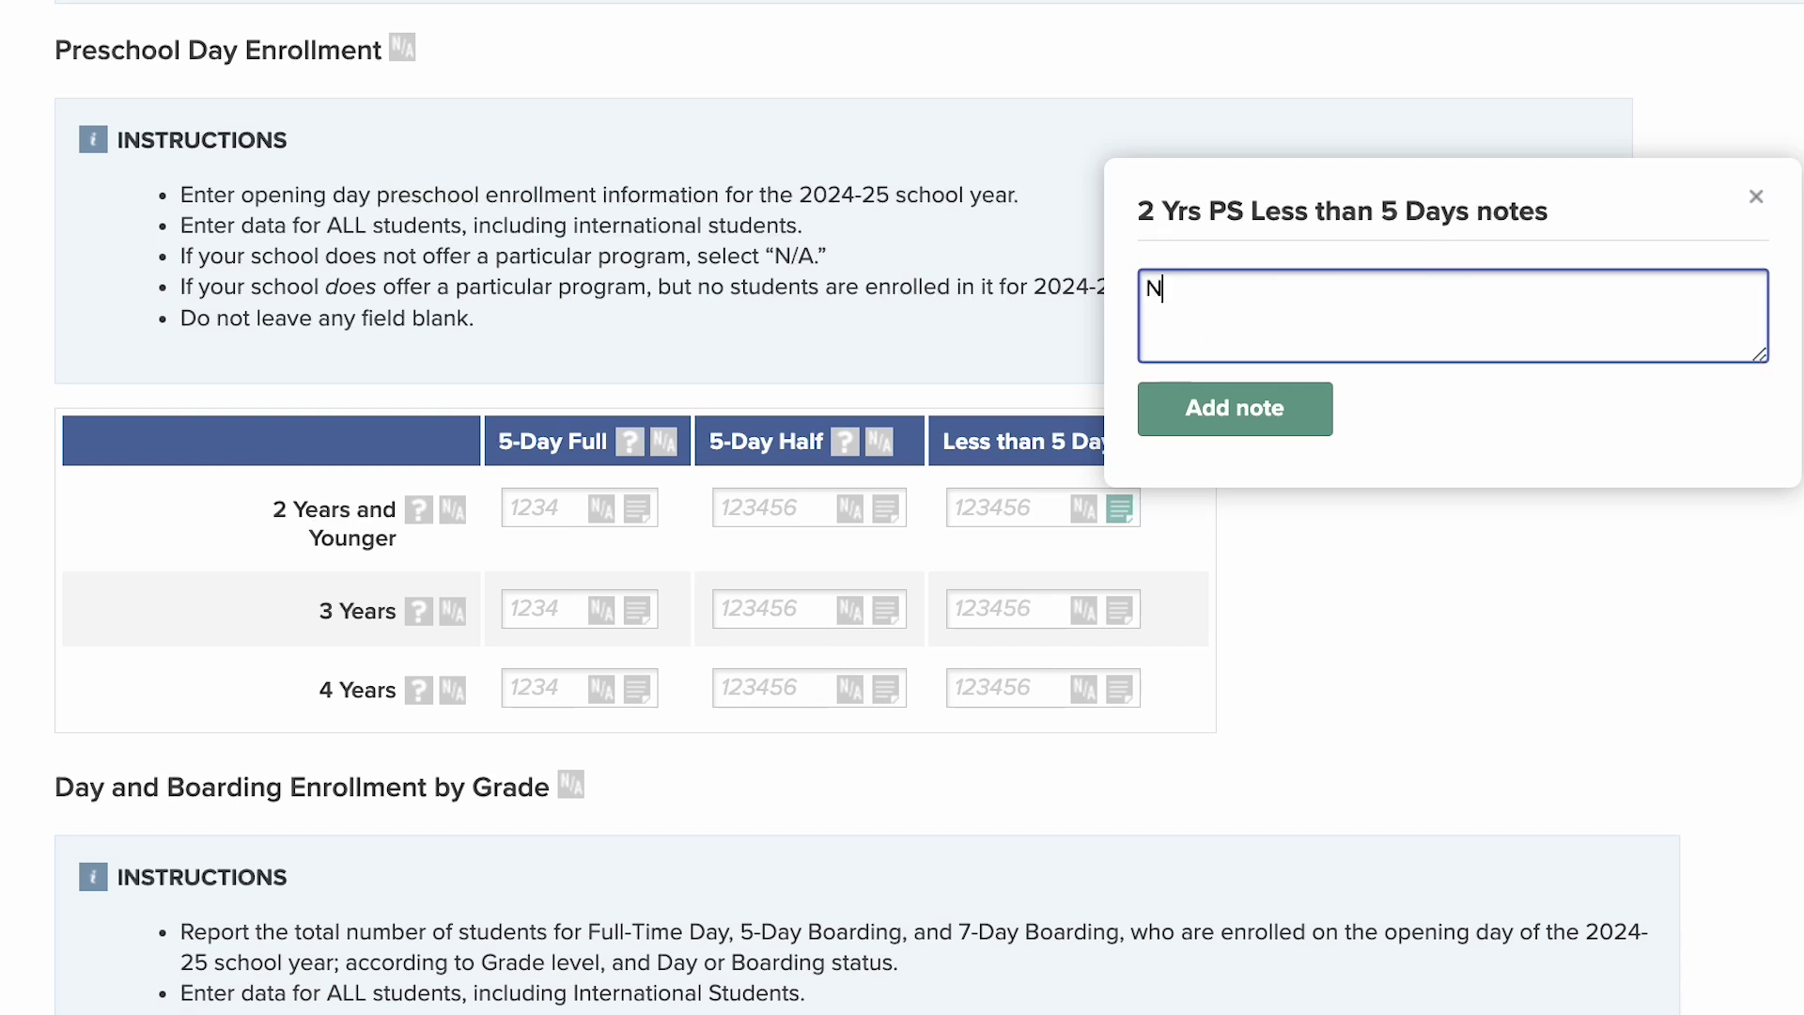
pyautogui.write('o longer accepting less than ')
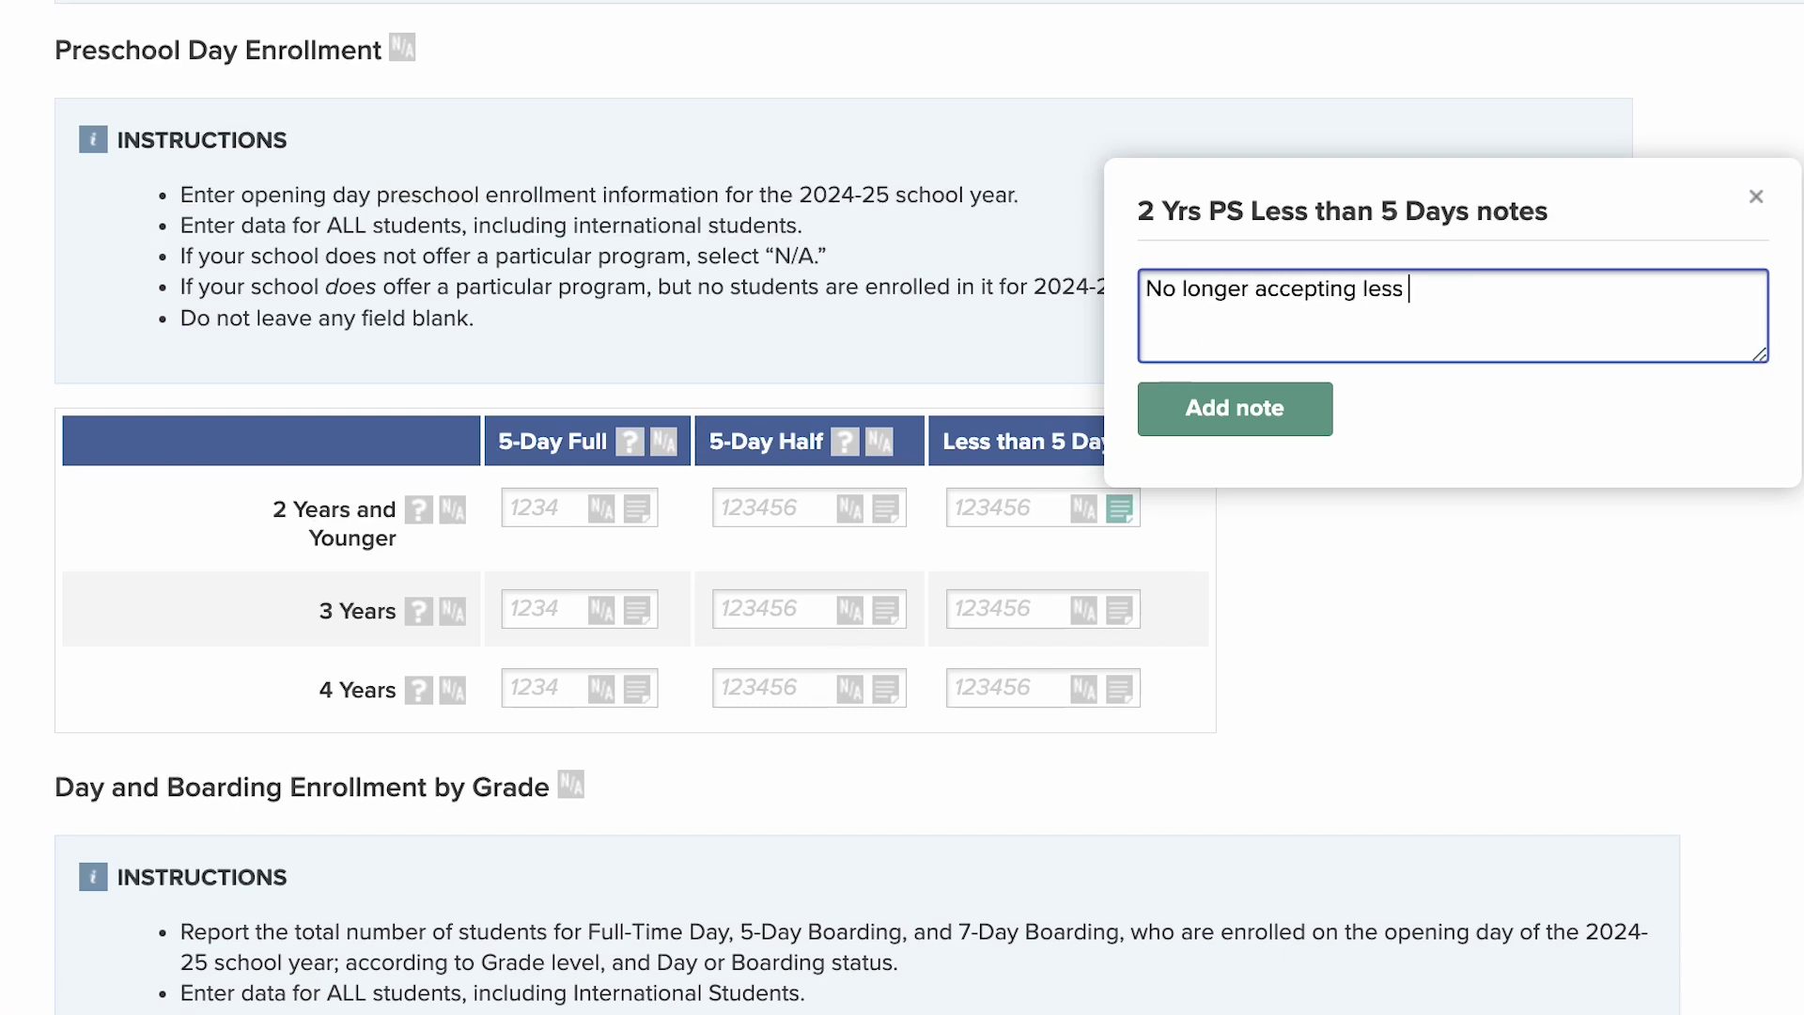
pyautogui.write('5 days')
pyautogui.click(1305, 423)
# - Open the Update School Data page and look at the available From Year and To Year choices
pyautogui.scroll(10, 1315, 563)
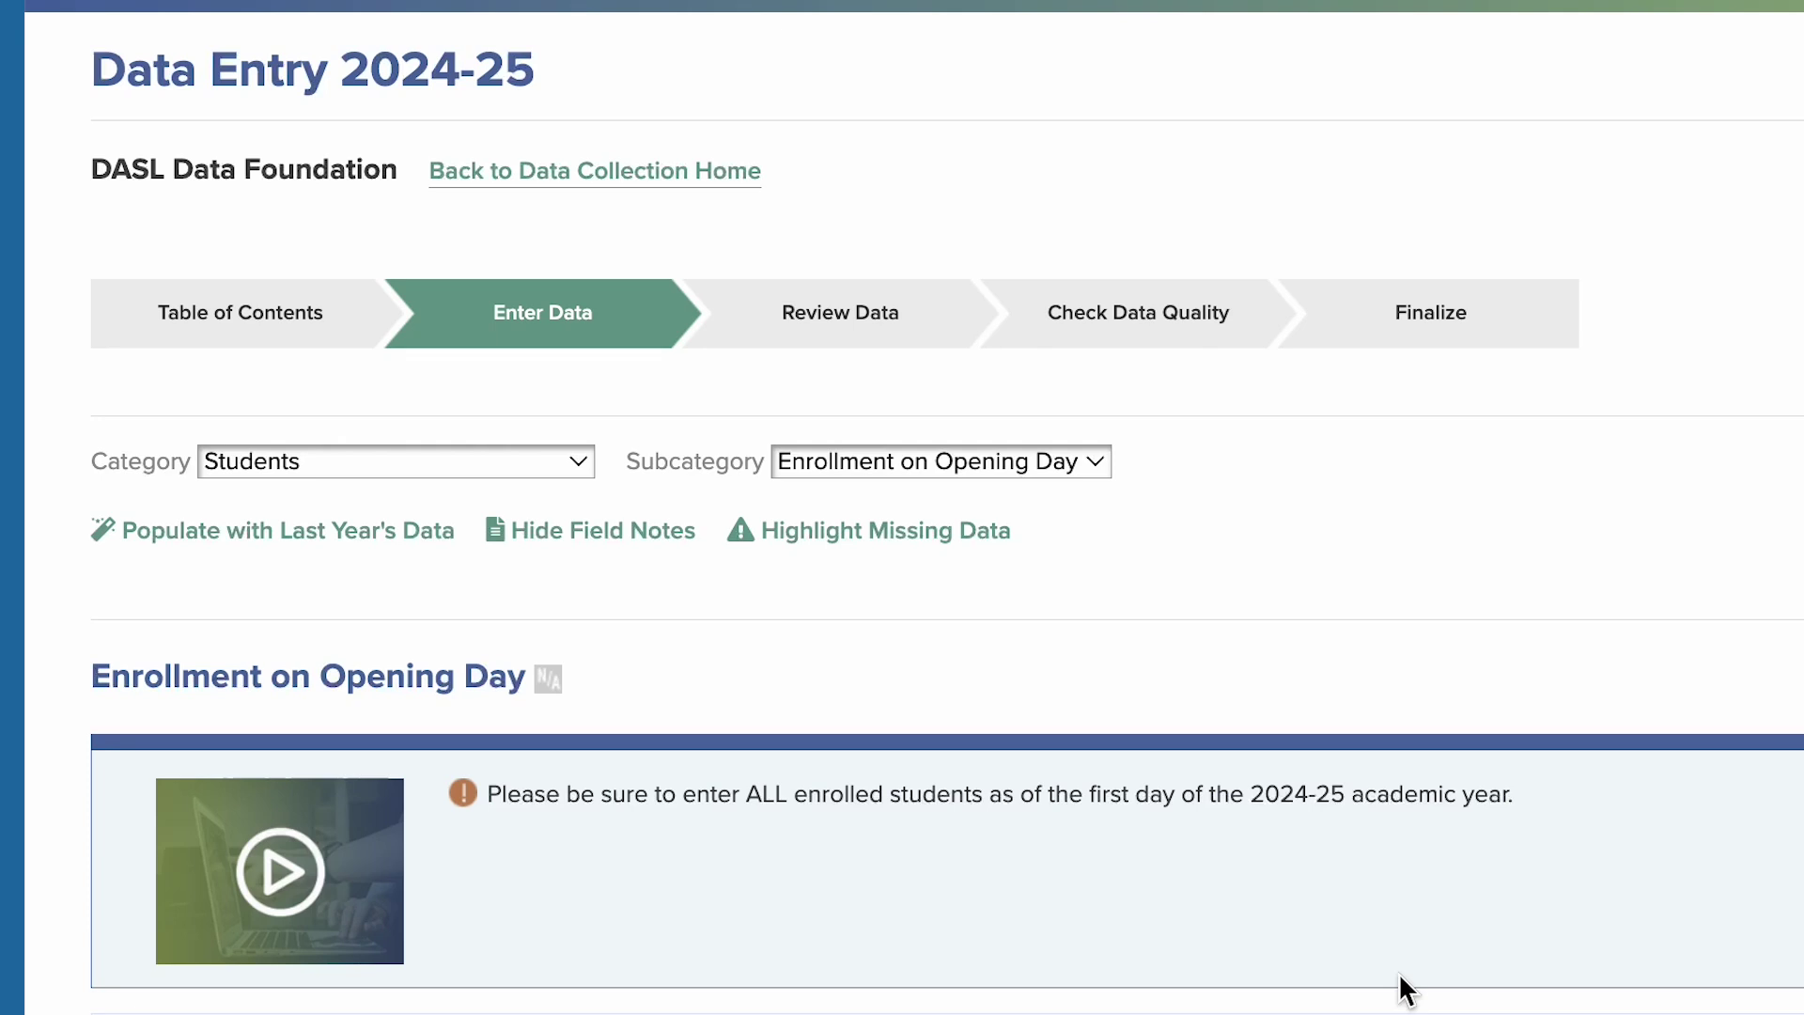
pyautogui.click(958, 178)
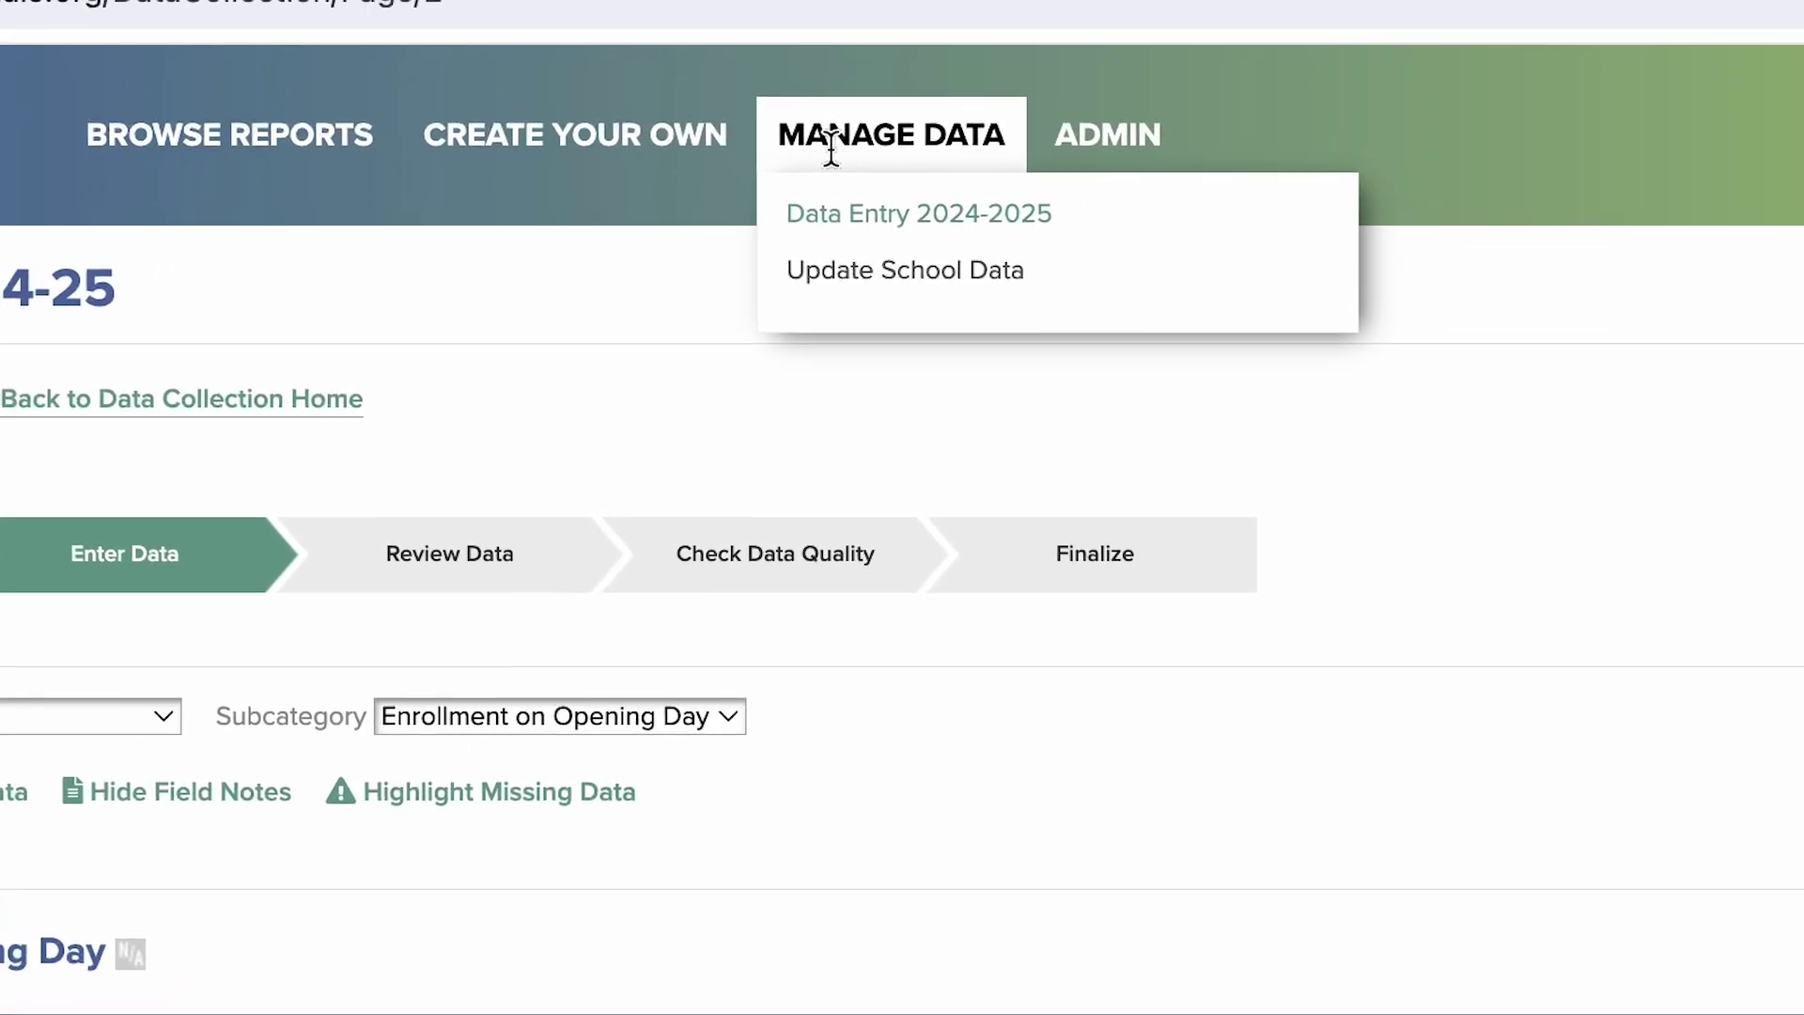
pyautogui.click(842, 282)
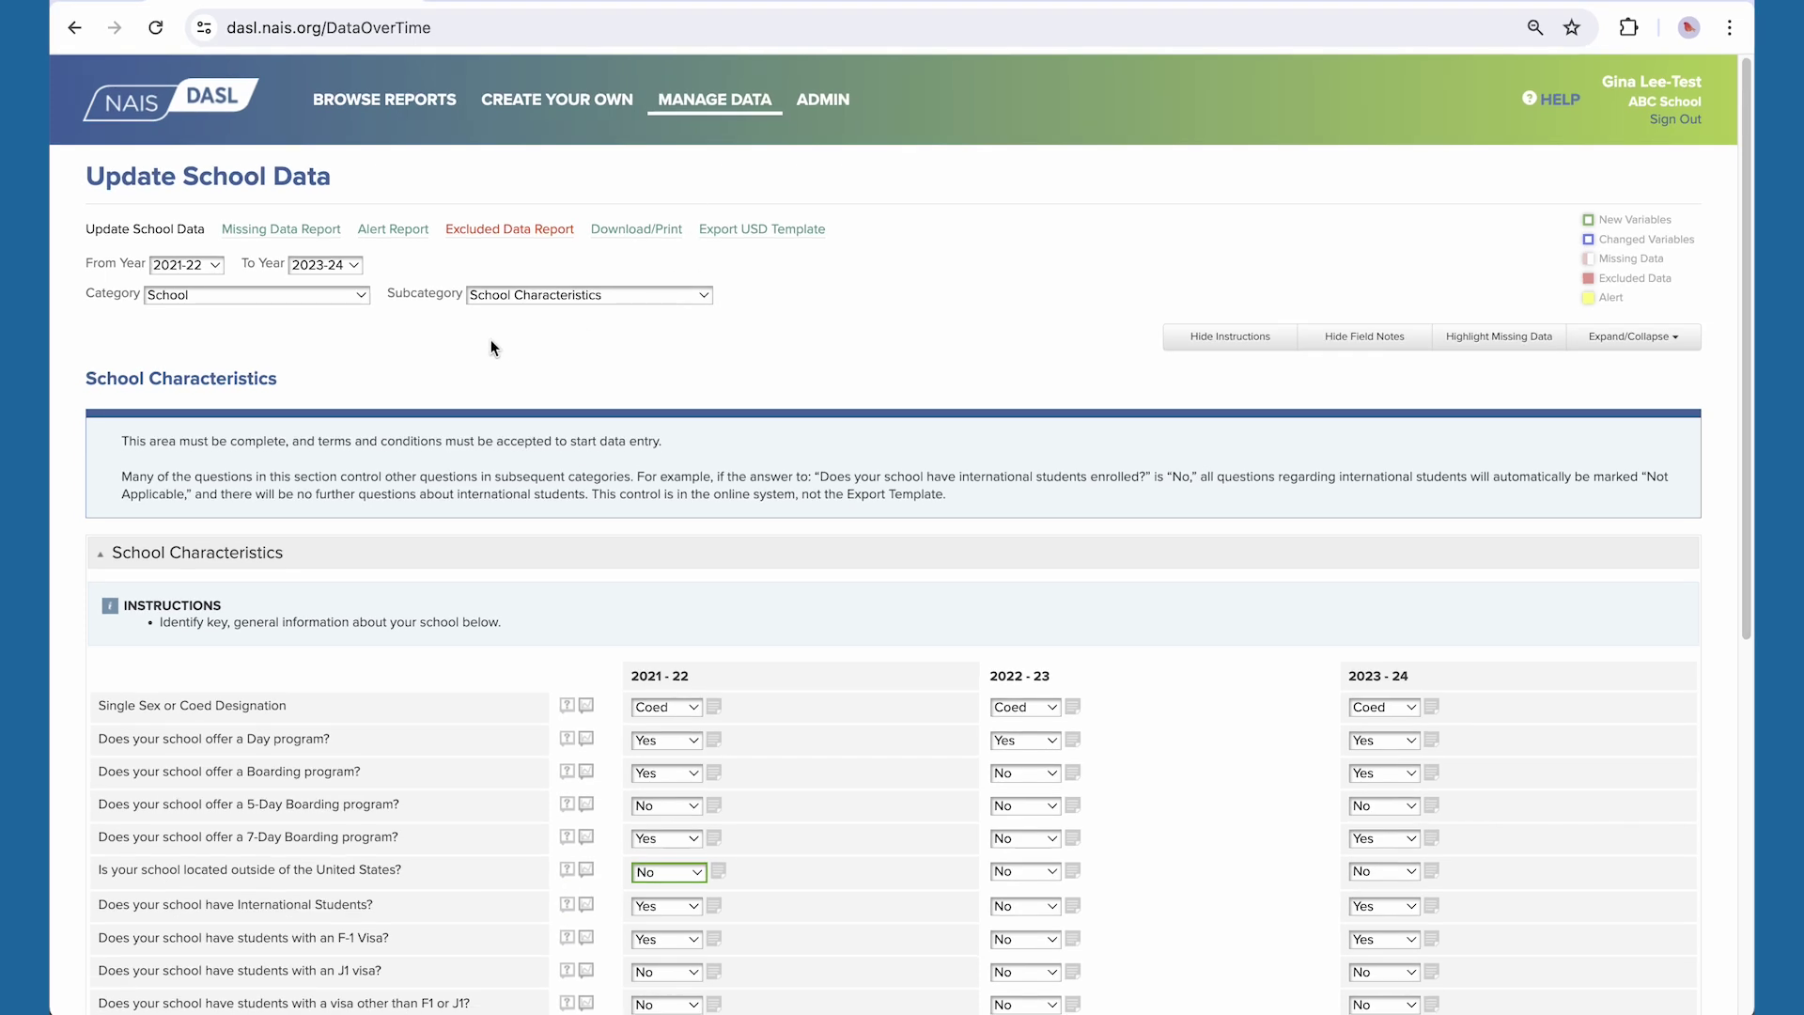
pyautogui.click(215, 265)
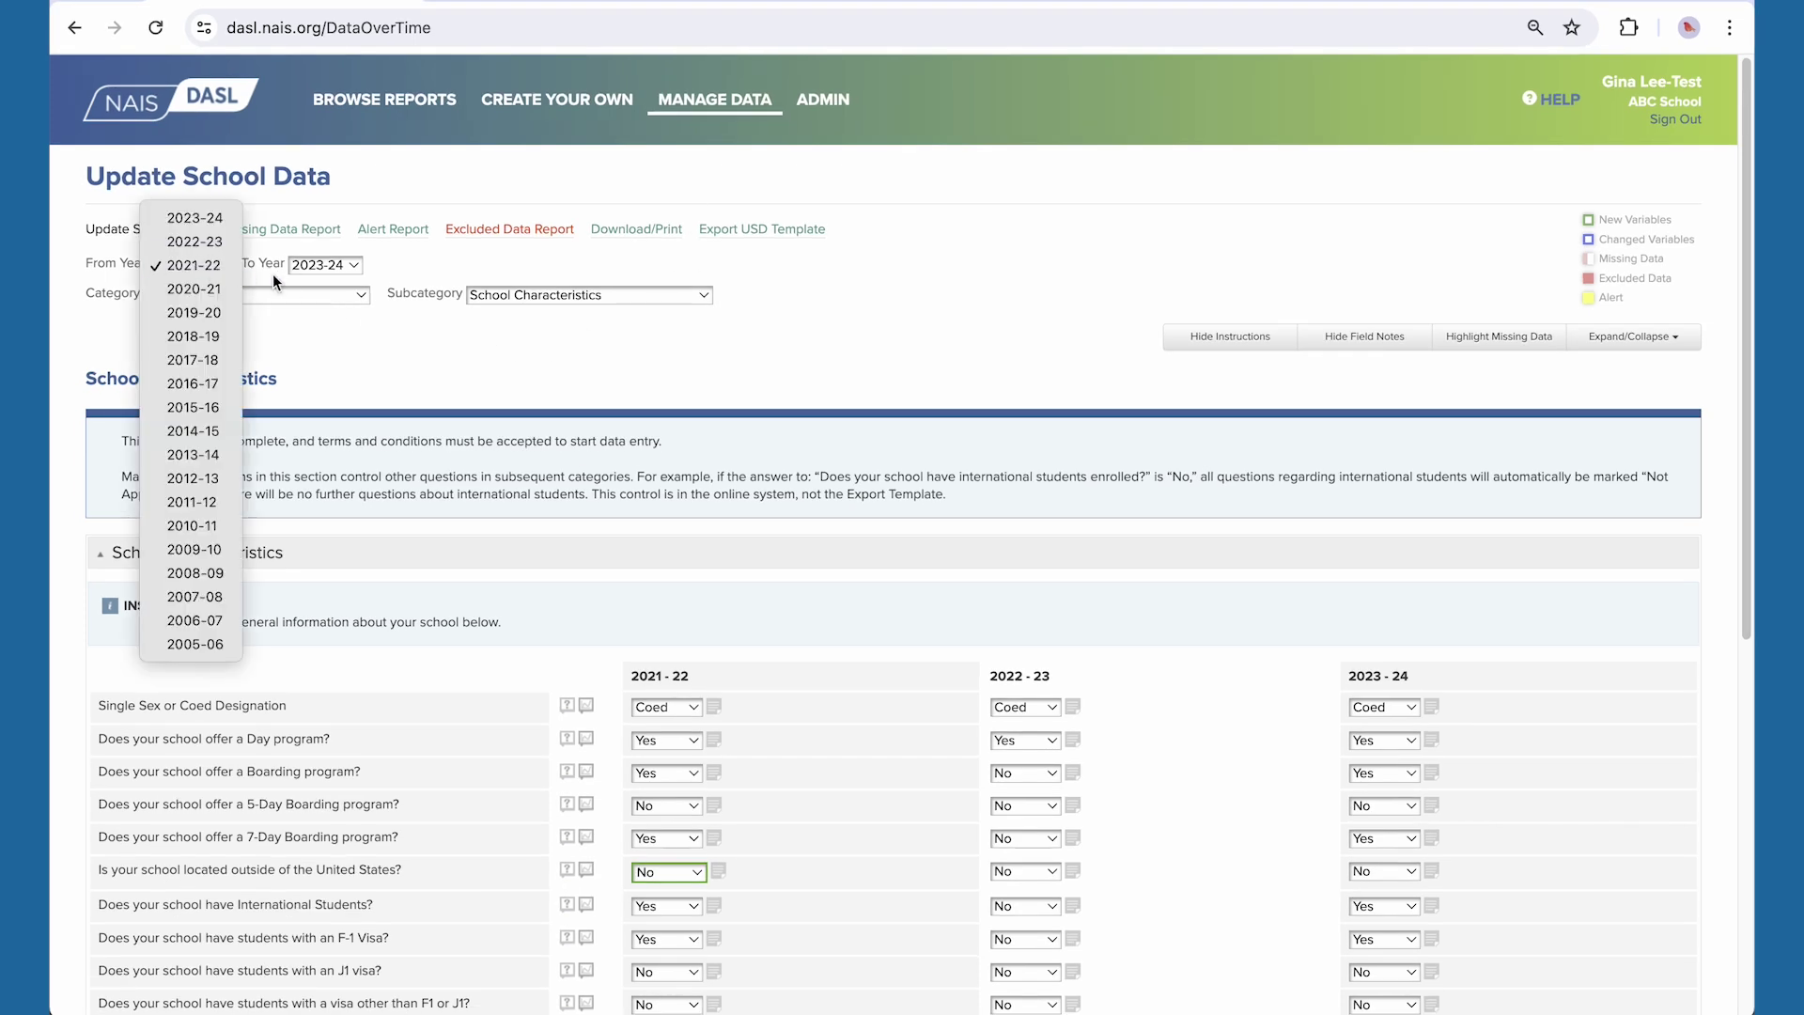
pyautogui.click(303, 284)
pyautogui.click(318, 270)
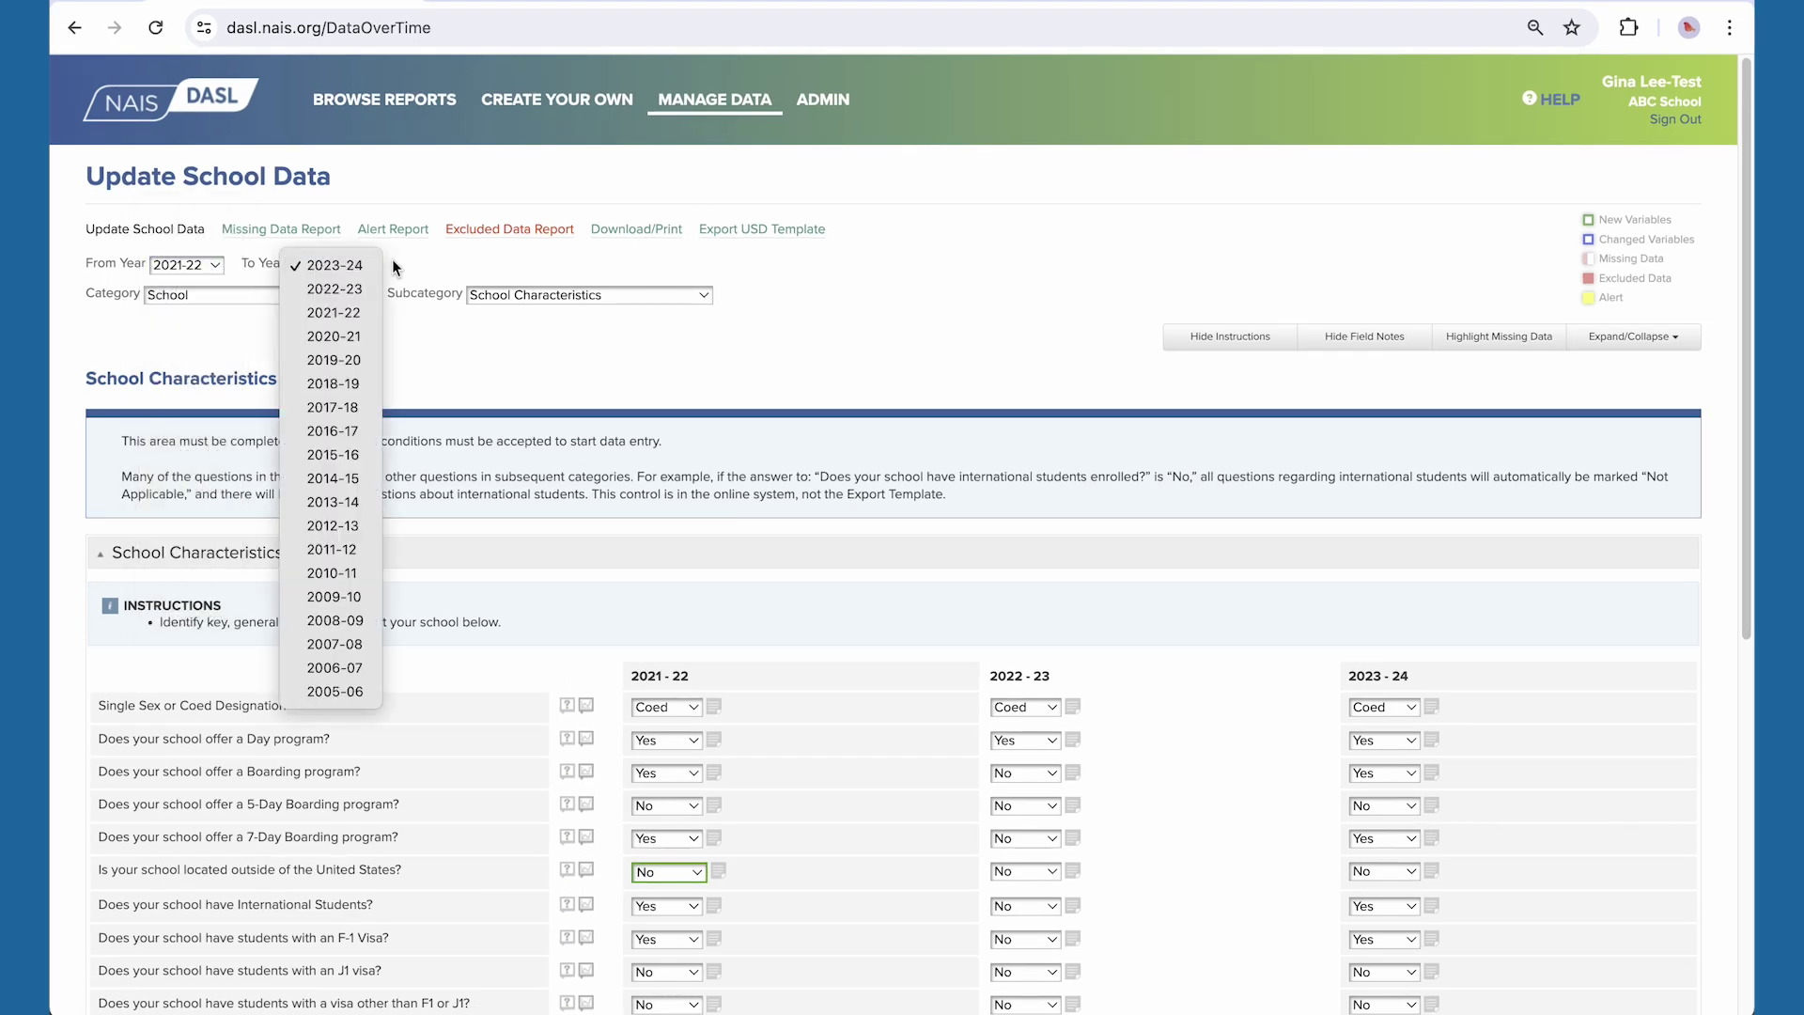
pyautogui.click(419, 256)
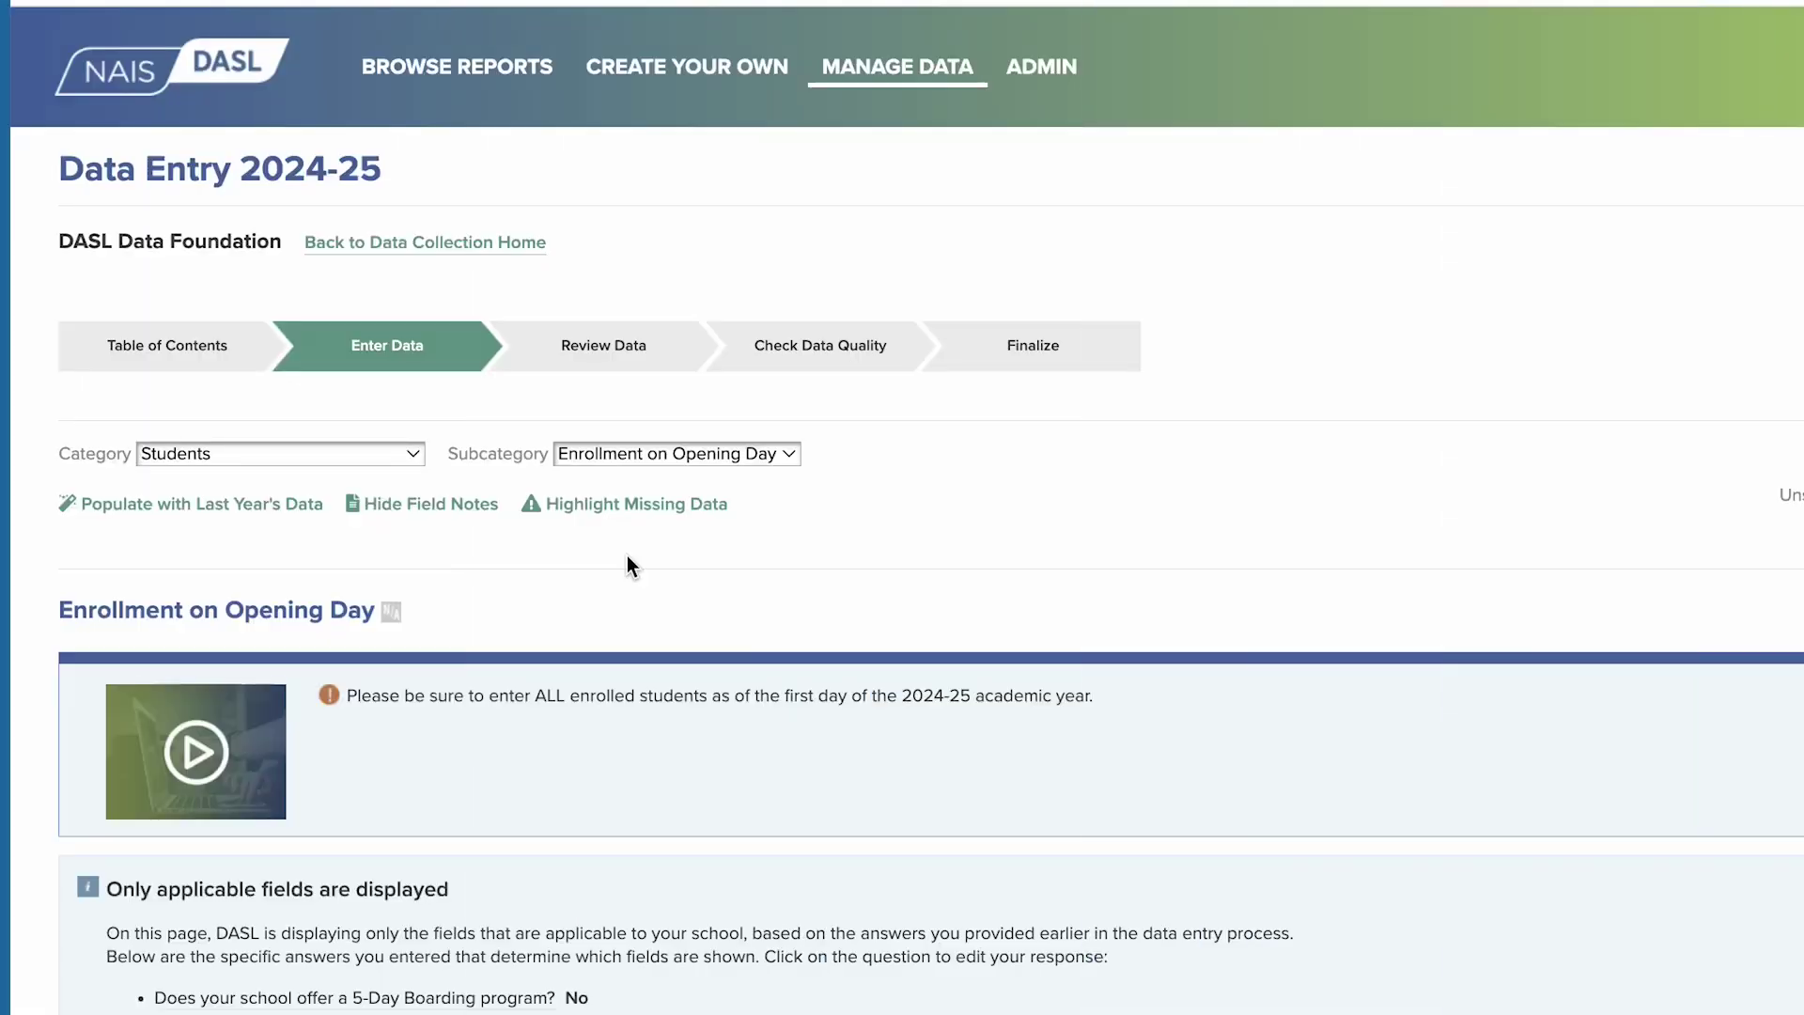
# - Highlight the missing data on Enrollment on Opening Day and mark the 2 Years and Younger preschool row as not applicable
pyautogui.click(628, 517)
pyautogui.scroll(-10, 629, 517)
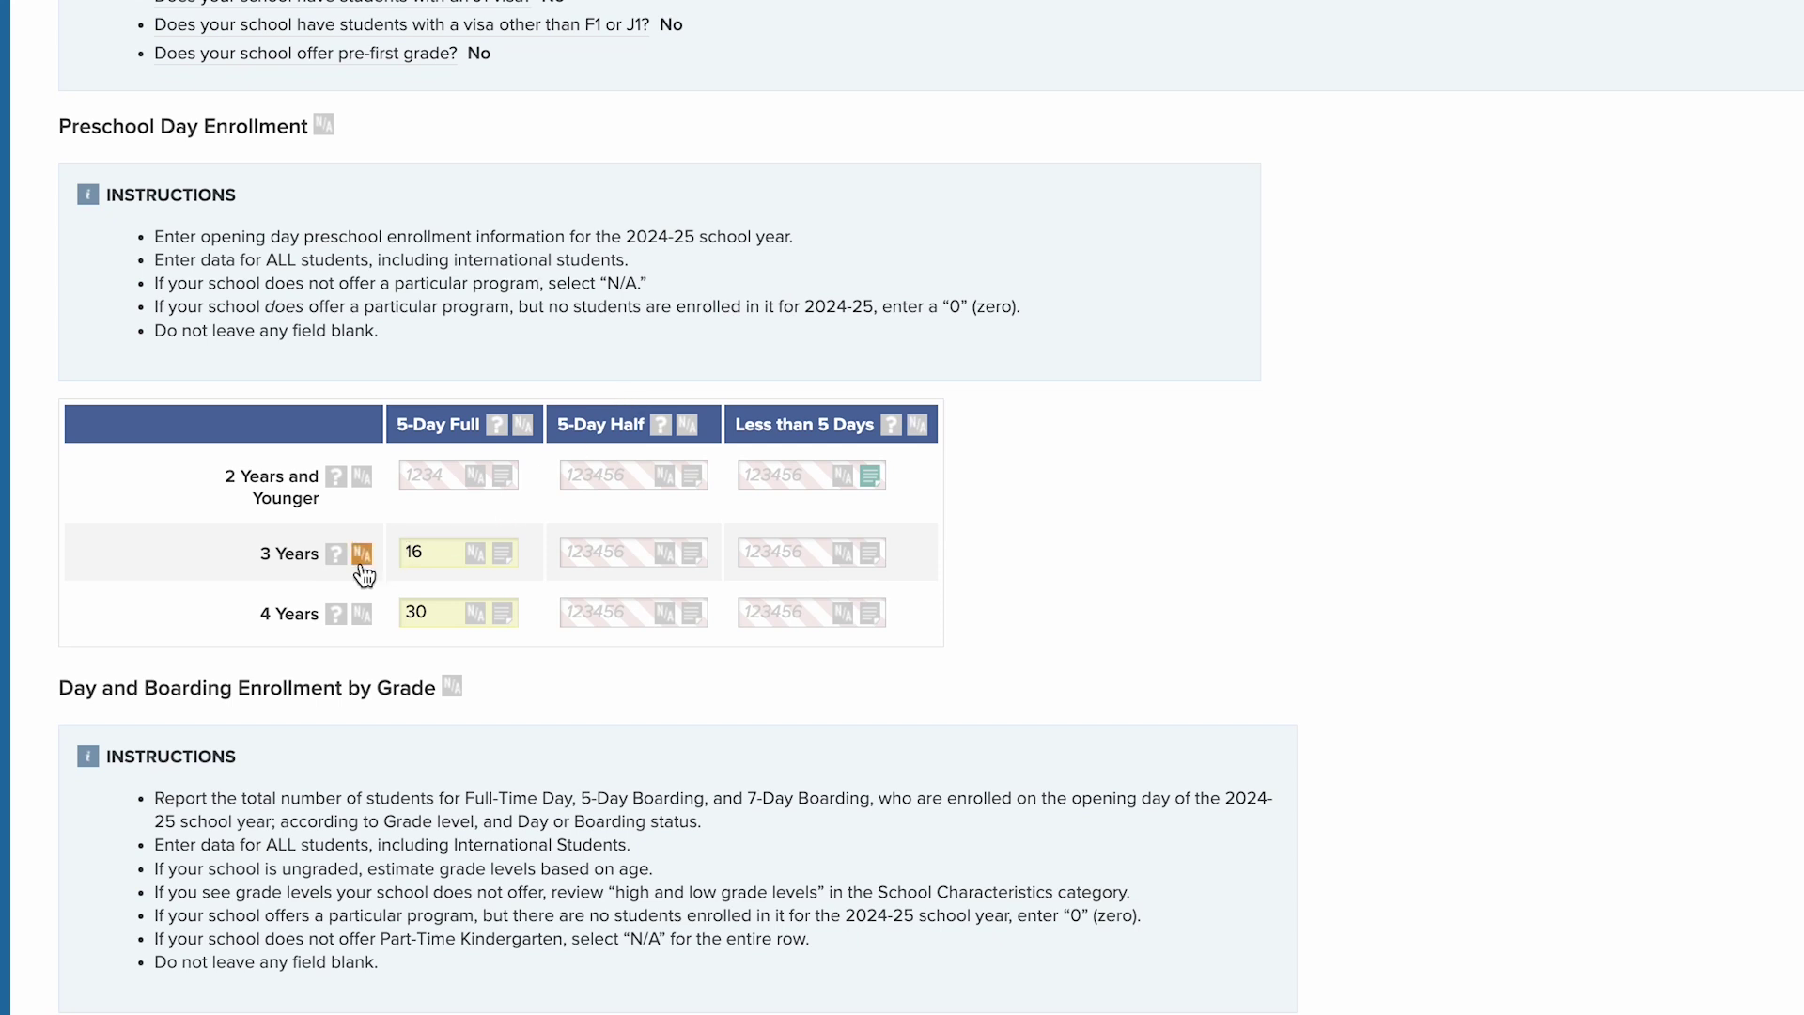
pyautogui.moveTo(336, 562)
pyautogui.click(361, 476)
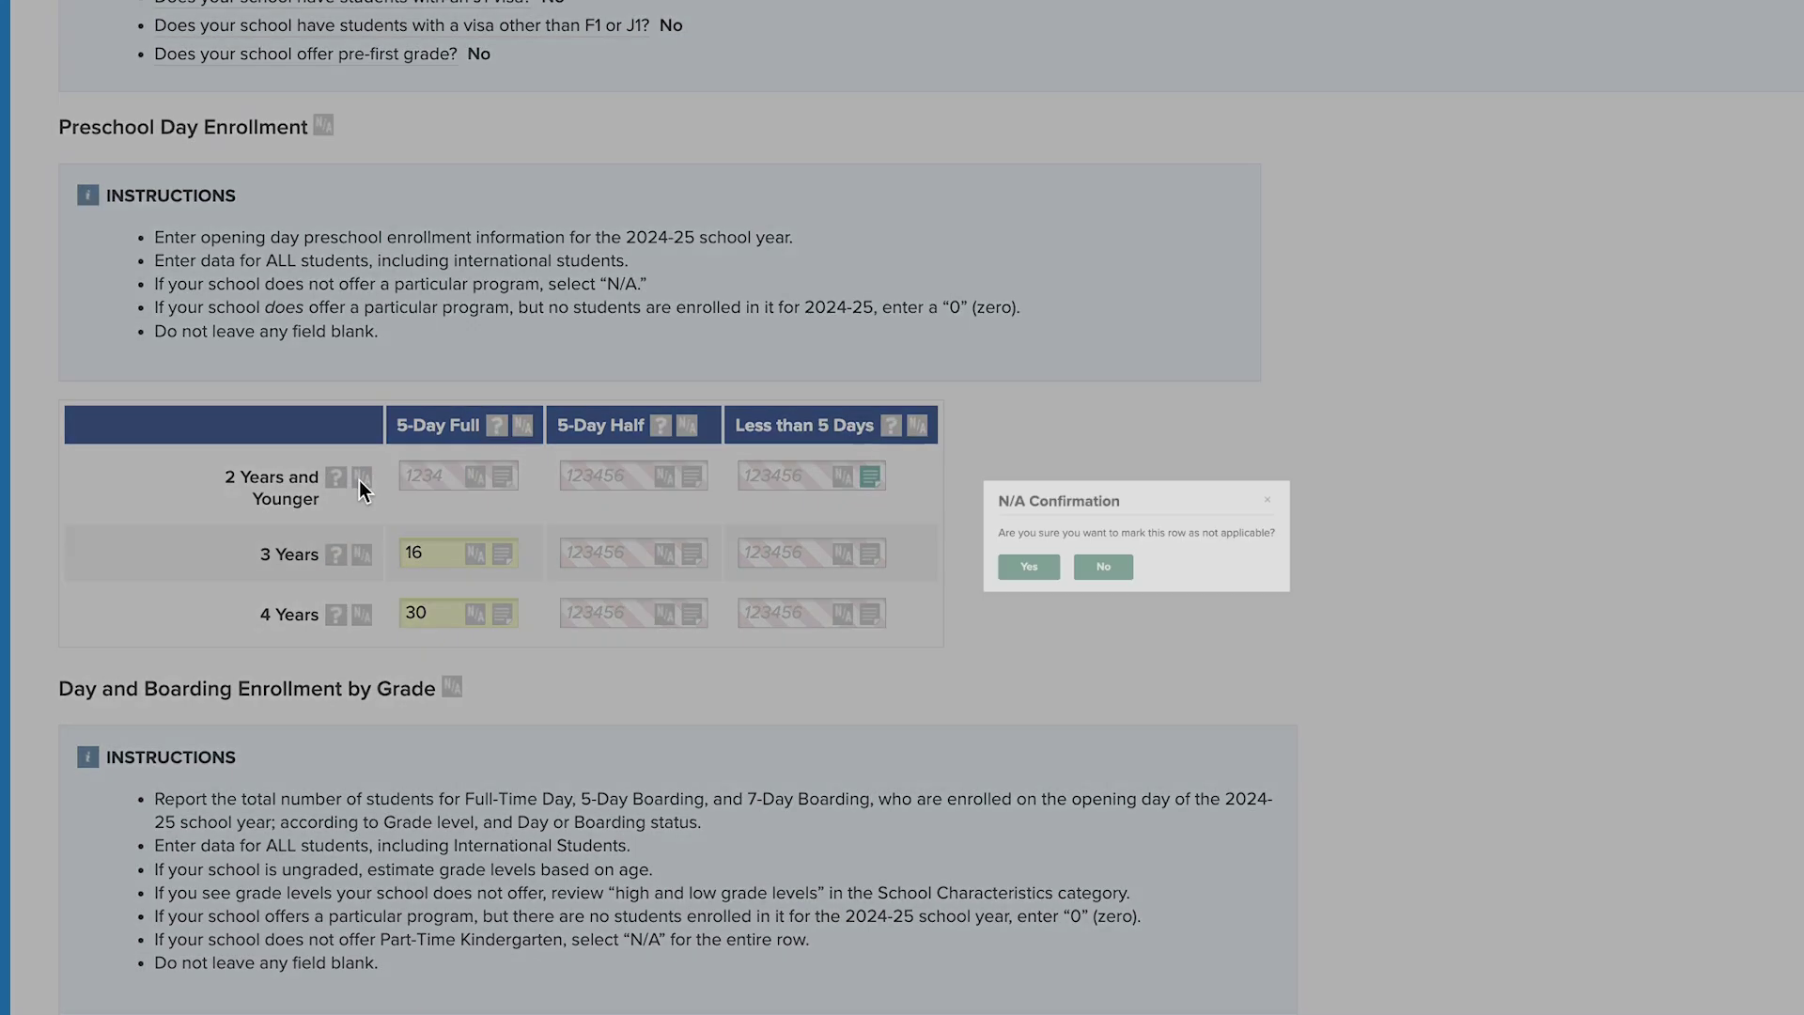
pyautogui.click(952, 583)
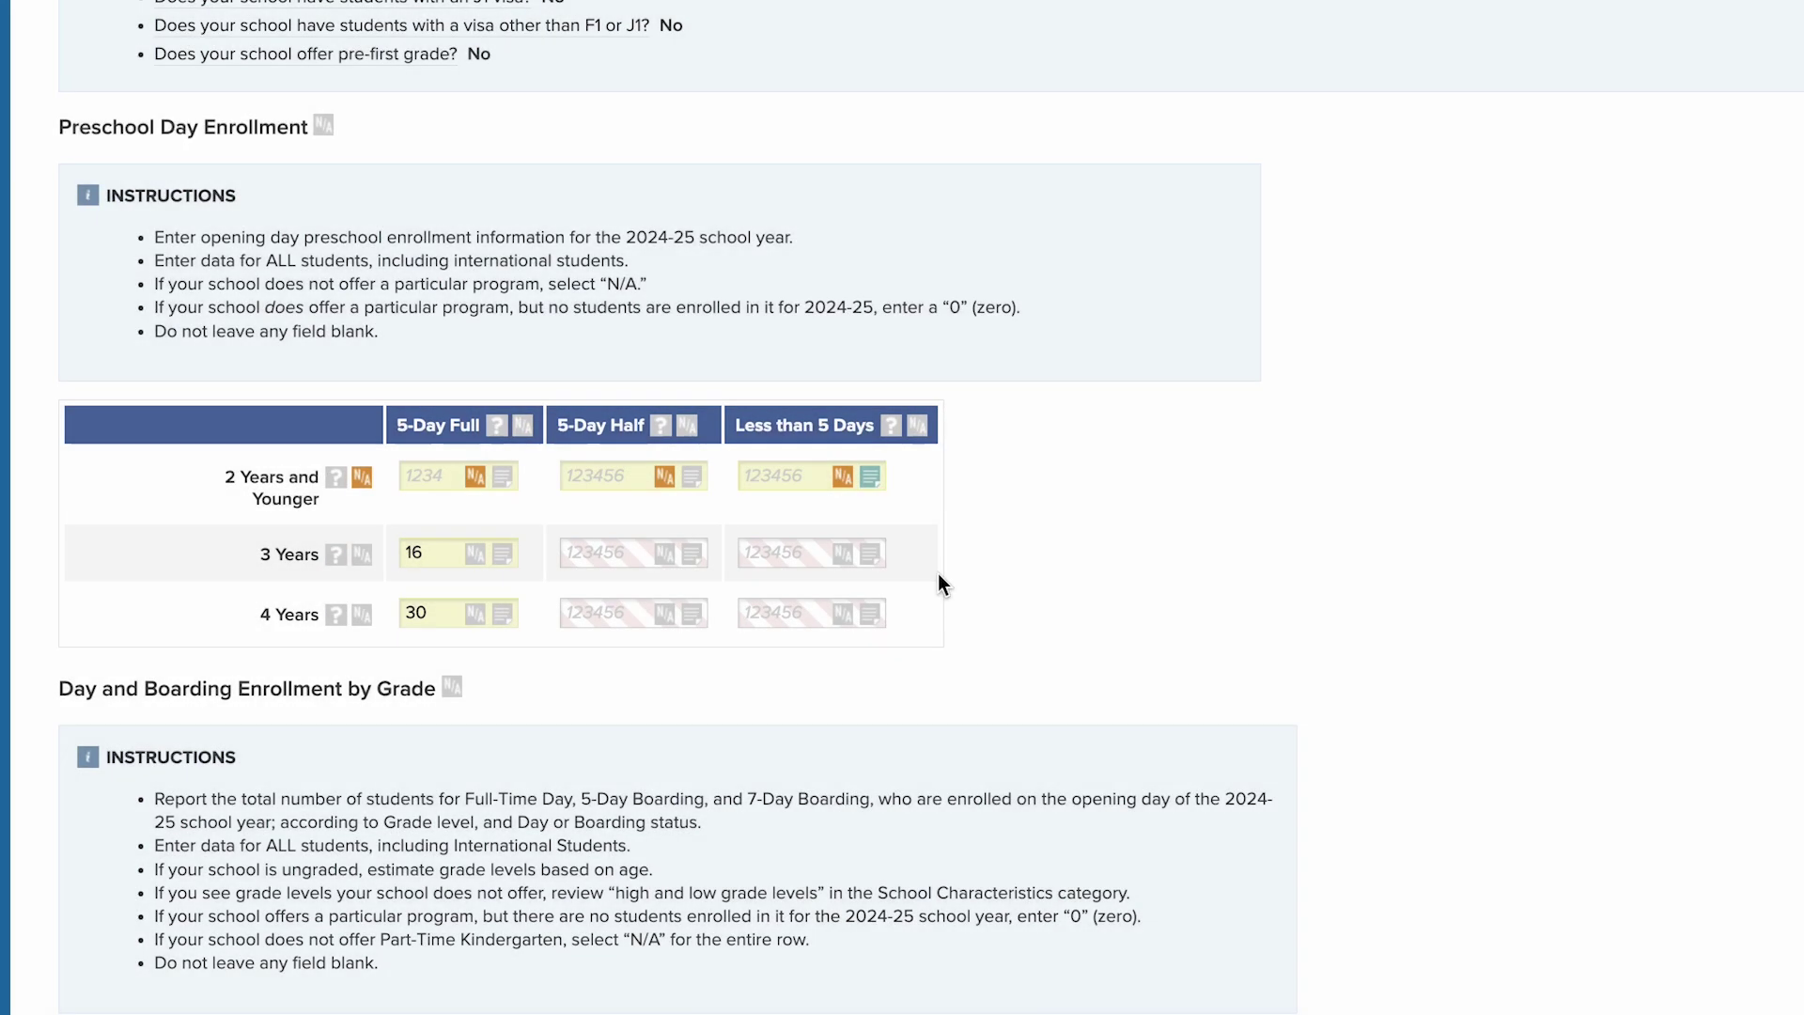
# - Mark the Less than 5 Days column of Preschool Day Enrollment as not applicable and save the page
pyautogui.click(918, 431)
pyautogui.click(947, 584)
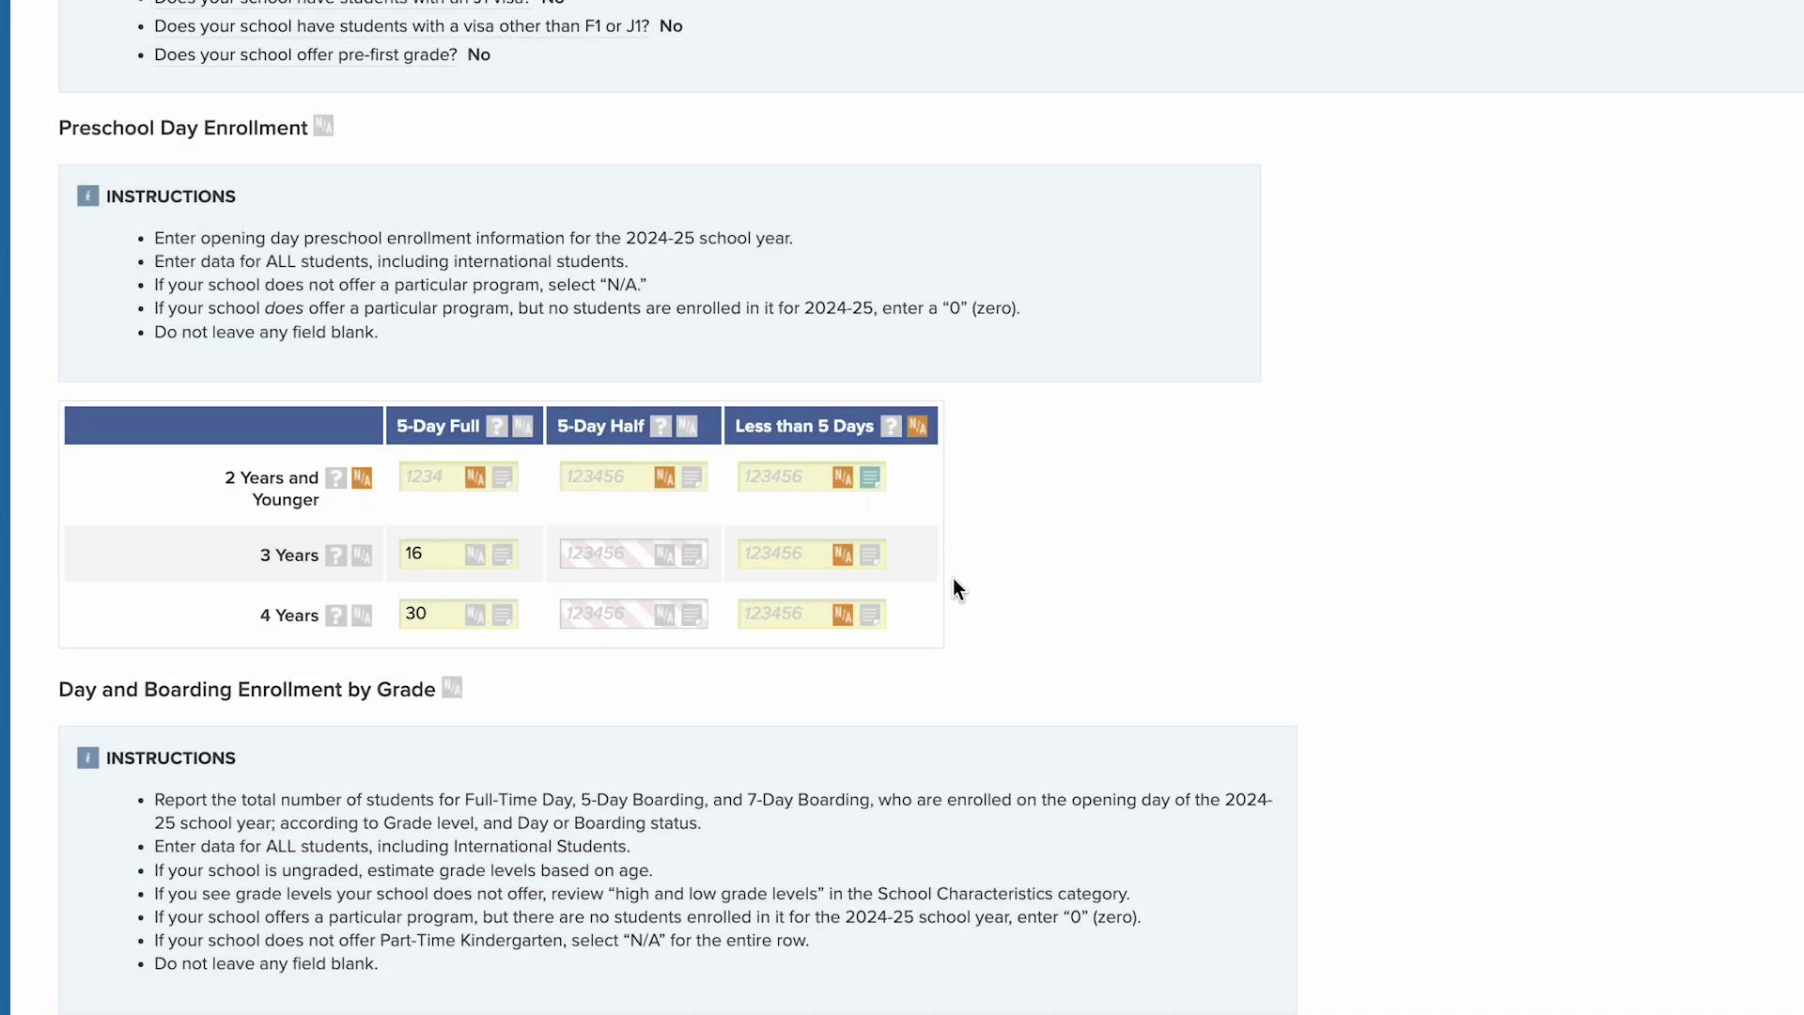
pyautogui.scroll(10, 953, 578)
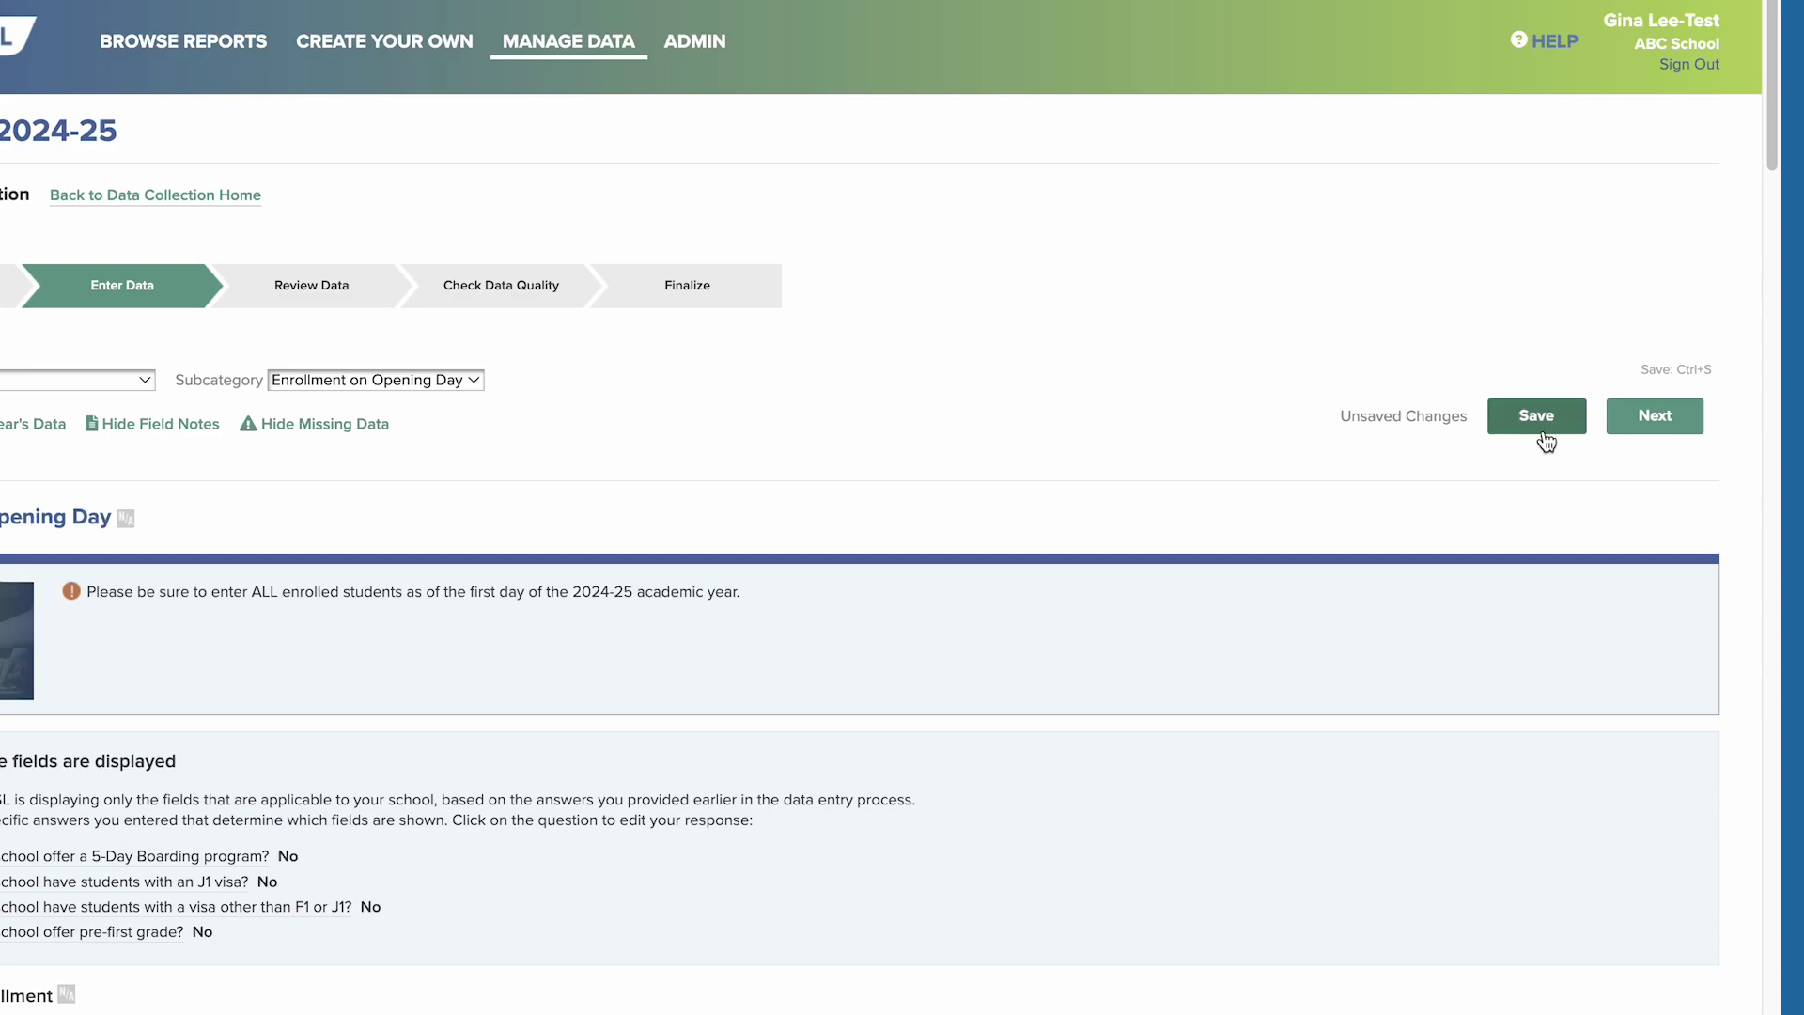
pyautogui.click(1543, 430)
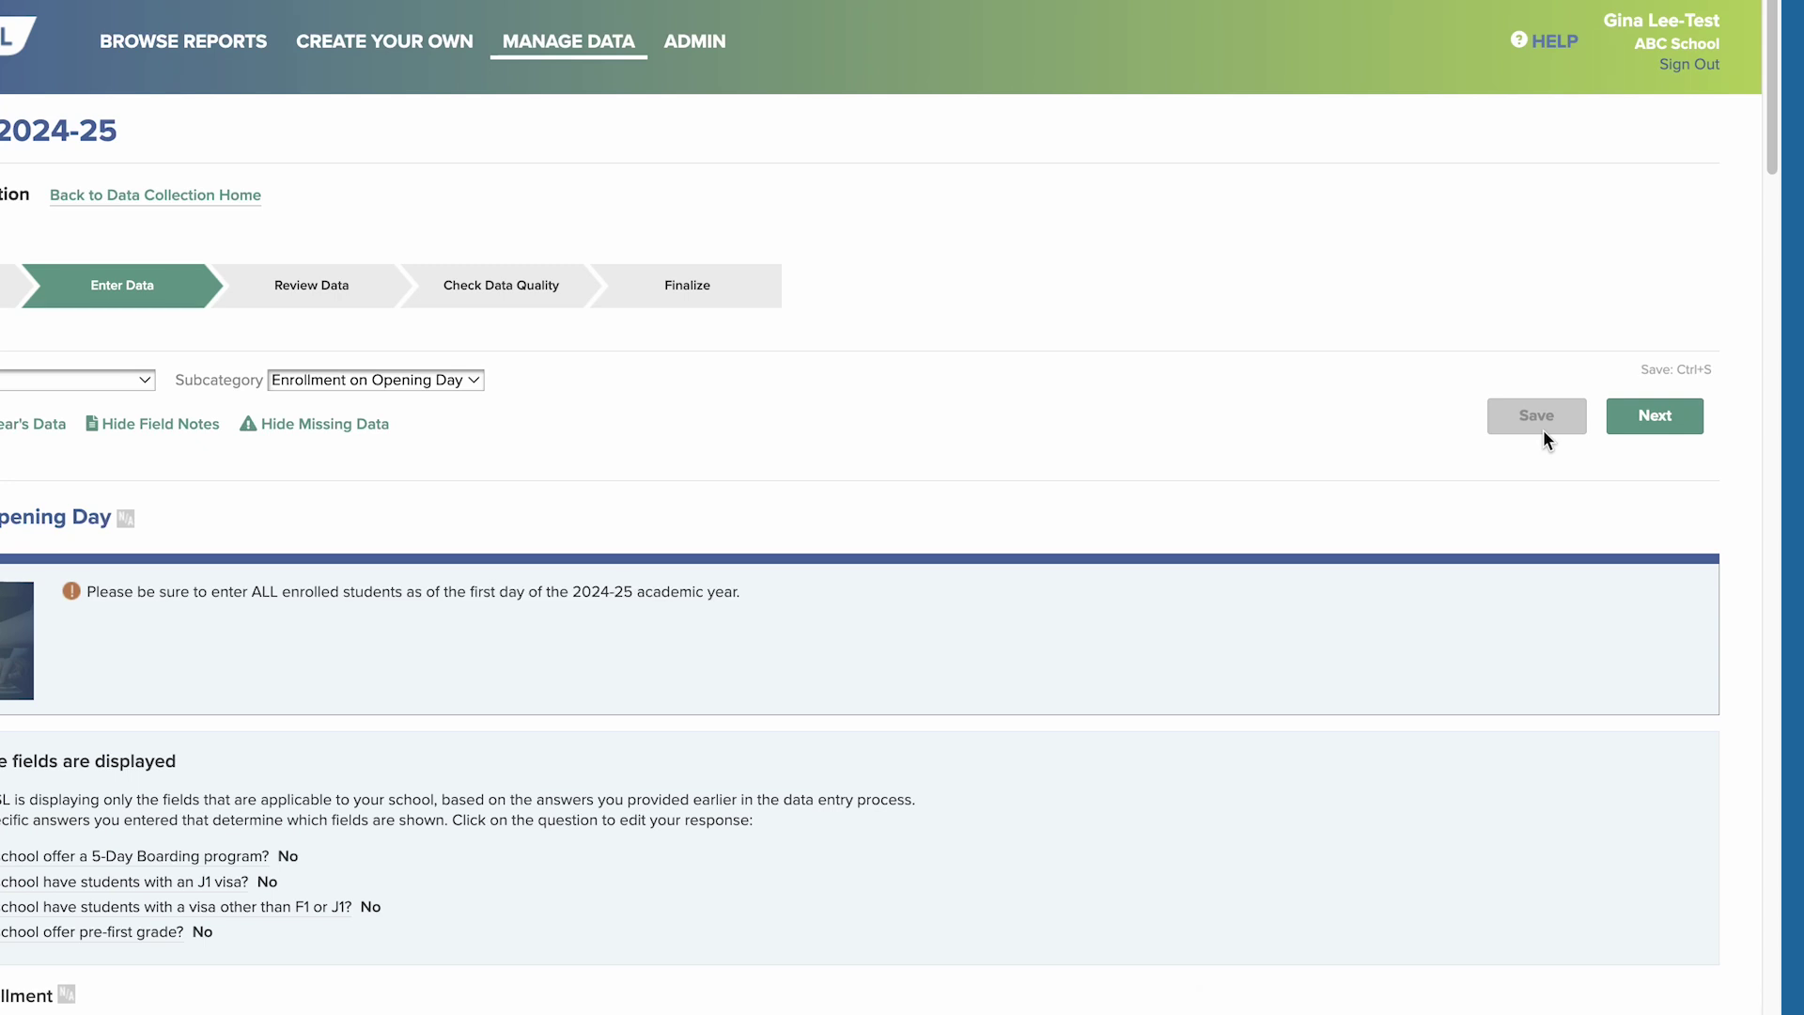
# - Enter 57 as the Grade 1 5-Day Boarding enrollment and save to re-run the calculations
pyautogui.scroll(-12, 1543, 430)
pyautogui.scroll(-7, 1757, 432)
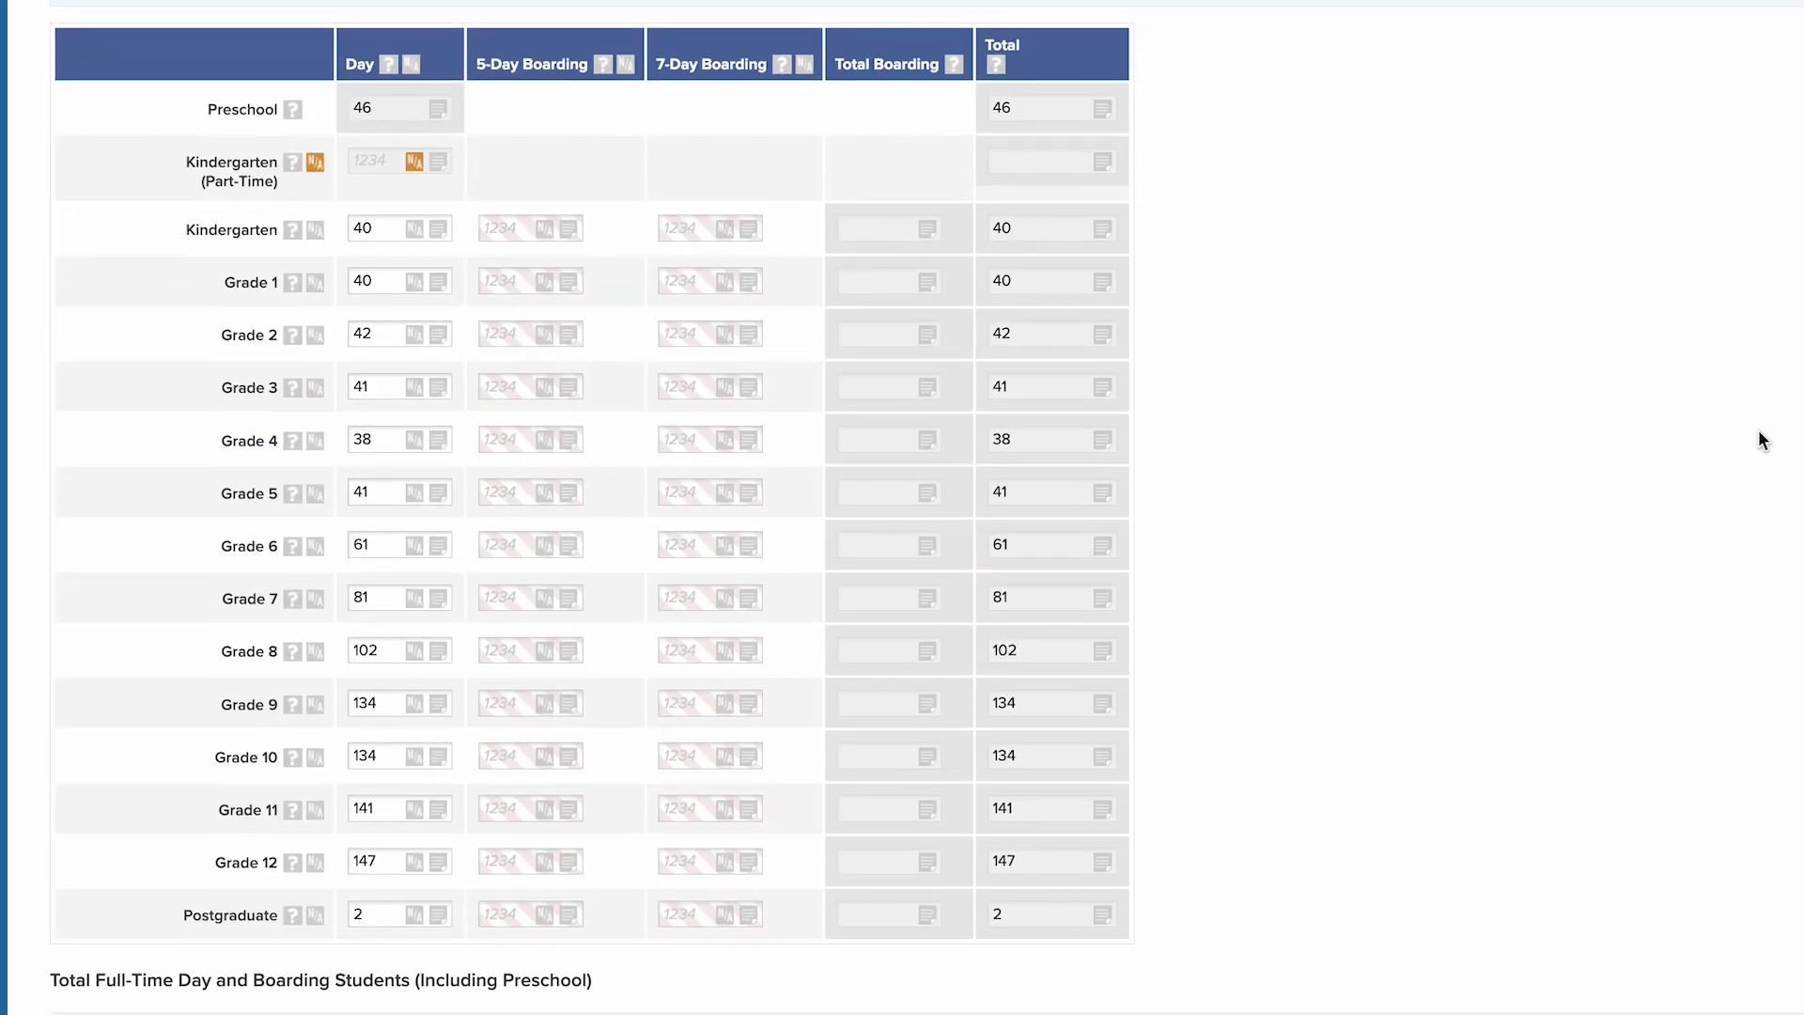
pyautogui.click(507, 282)
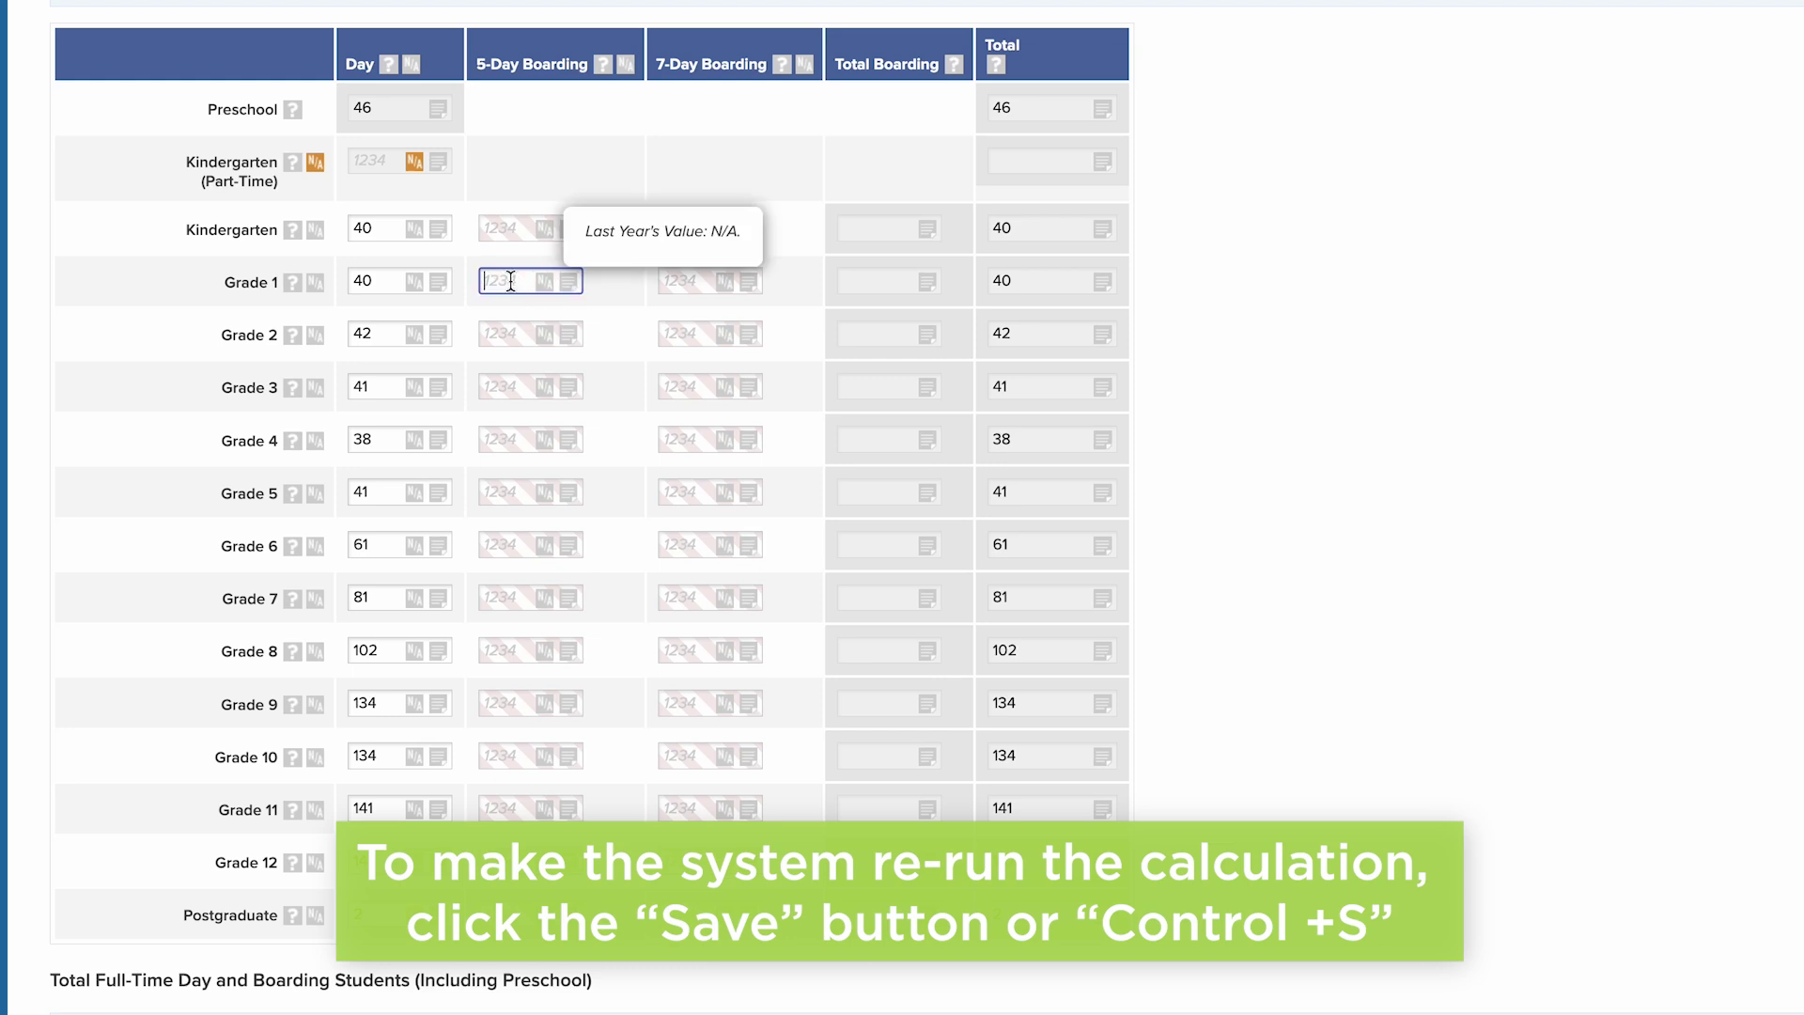
pyautogui.write('57')
pyautogui.hotkey('ctrl', 's')
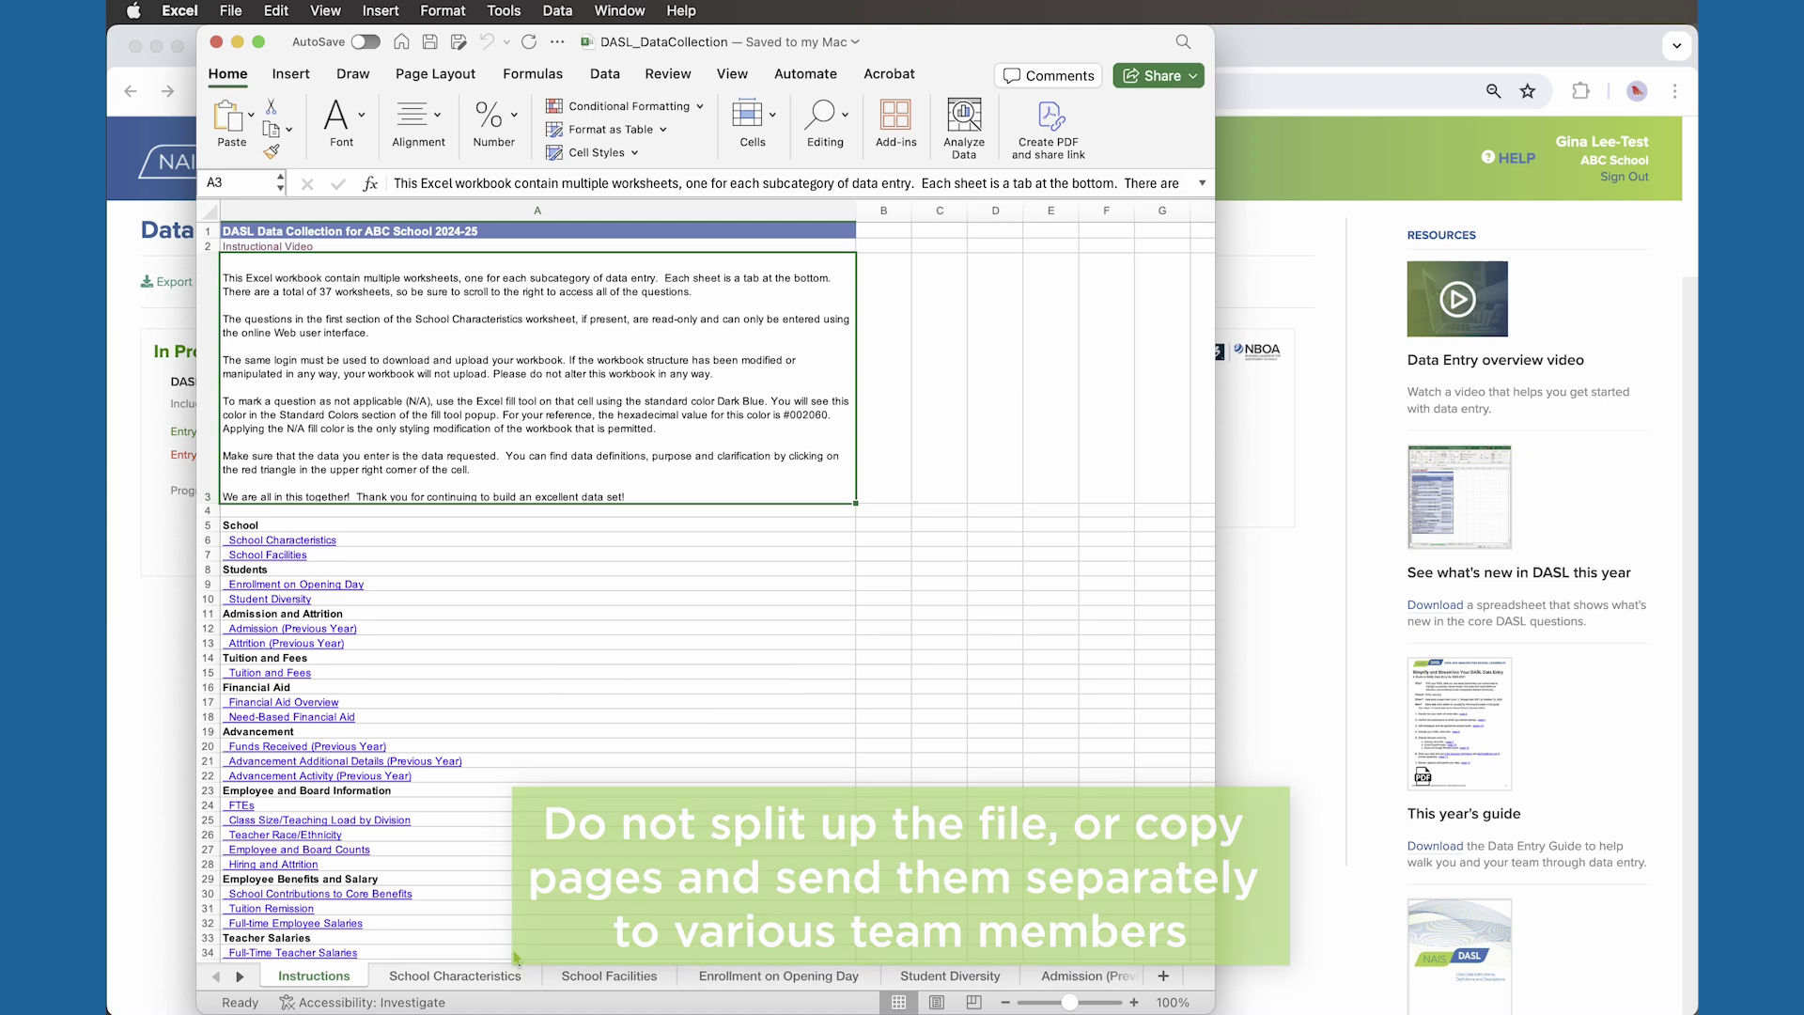
# - In the DASL_DataCollection Excel workbook, look through the worksheets from School Characteristics to Admission (Previous Year)
pyautogui.click(498, 977)
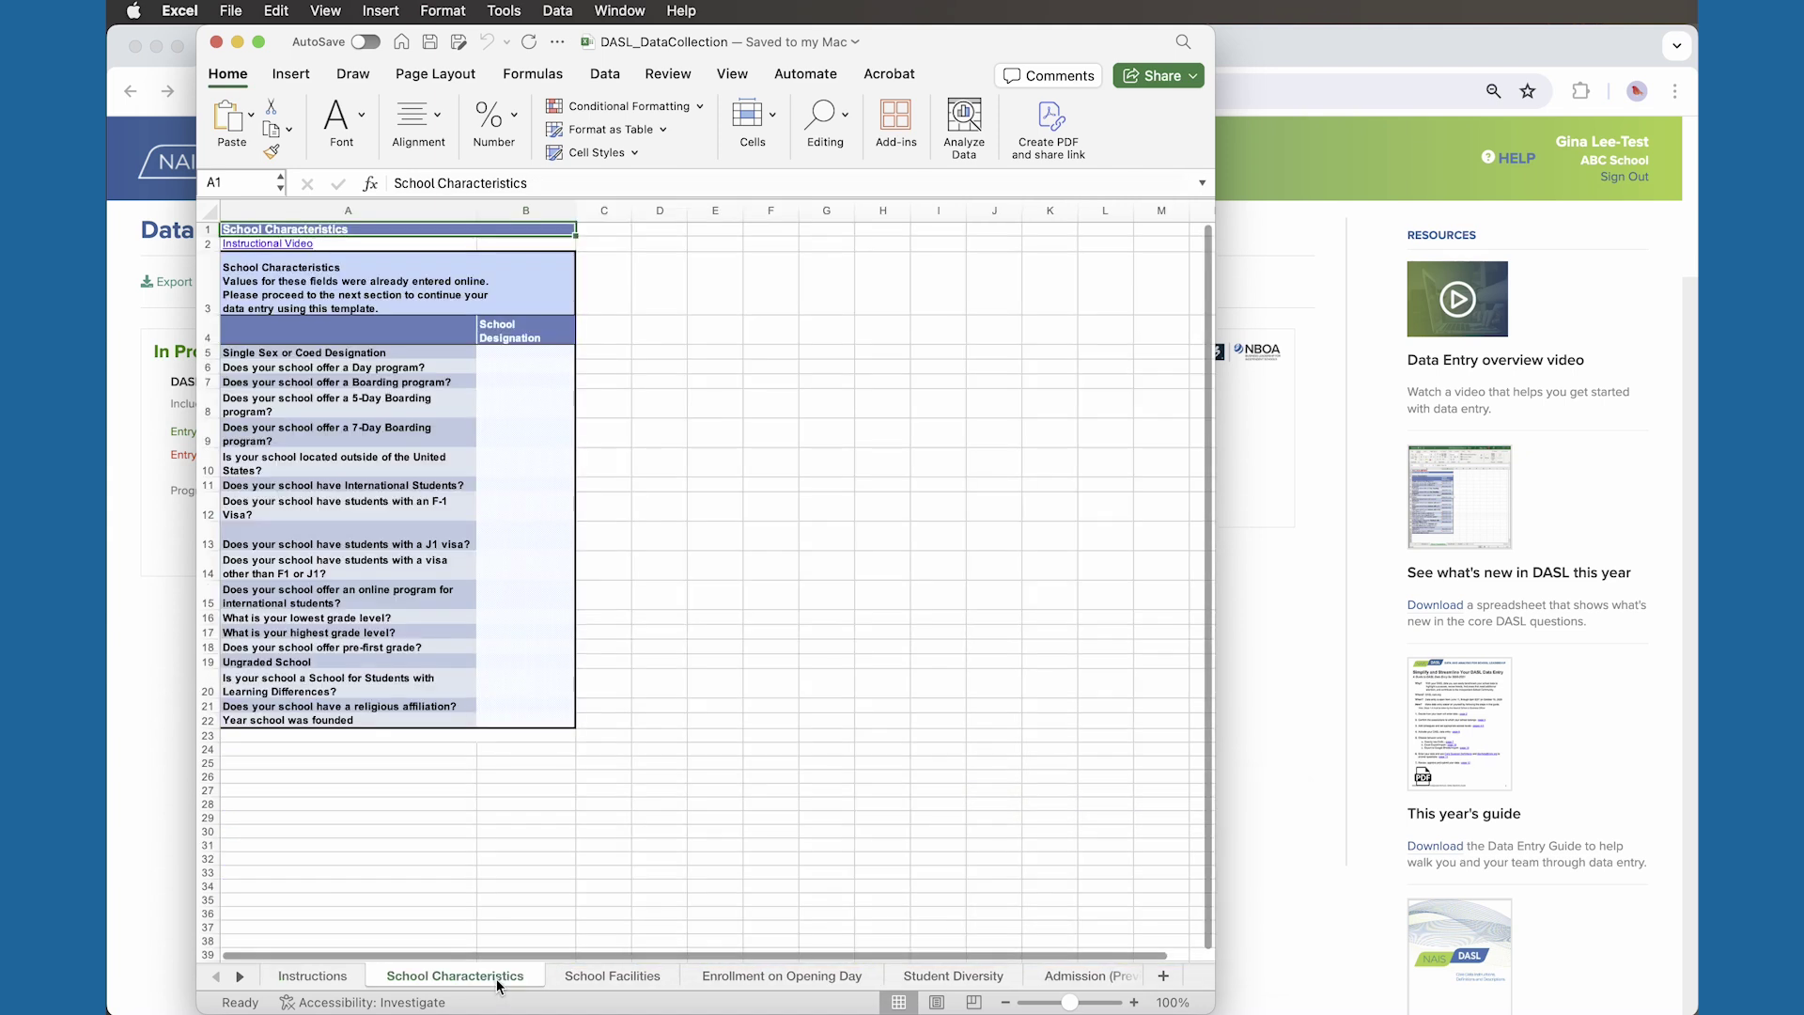
pyautogui.click(611, 979)
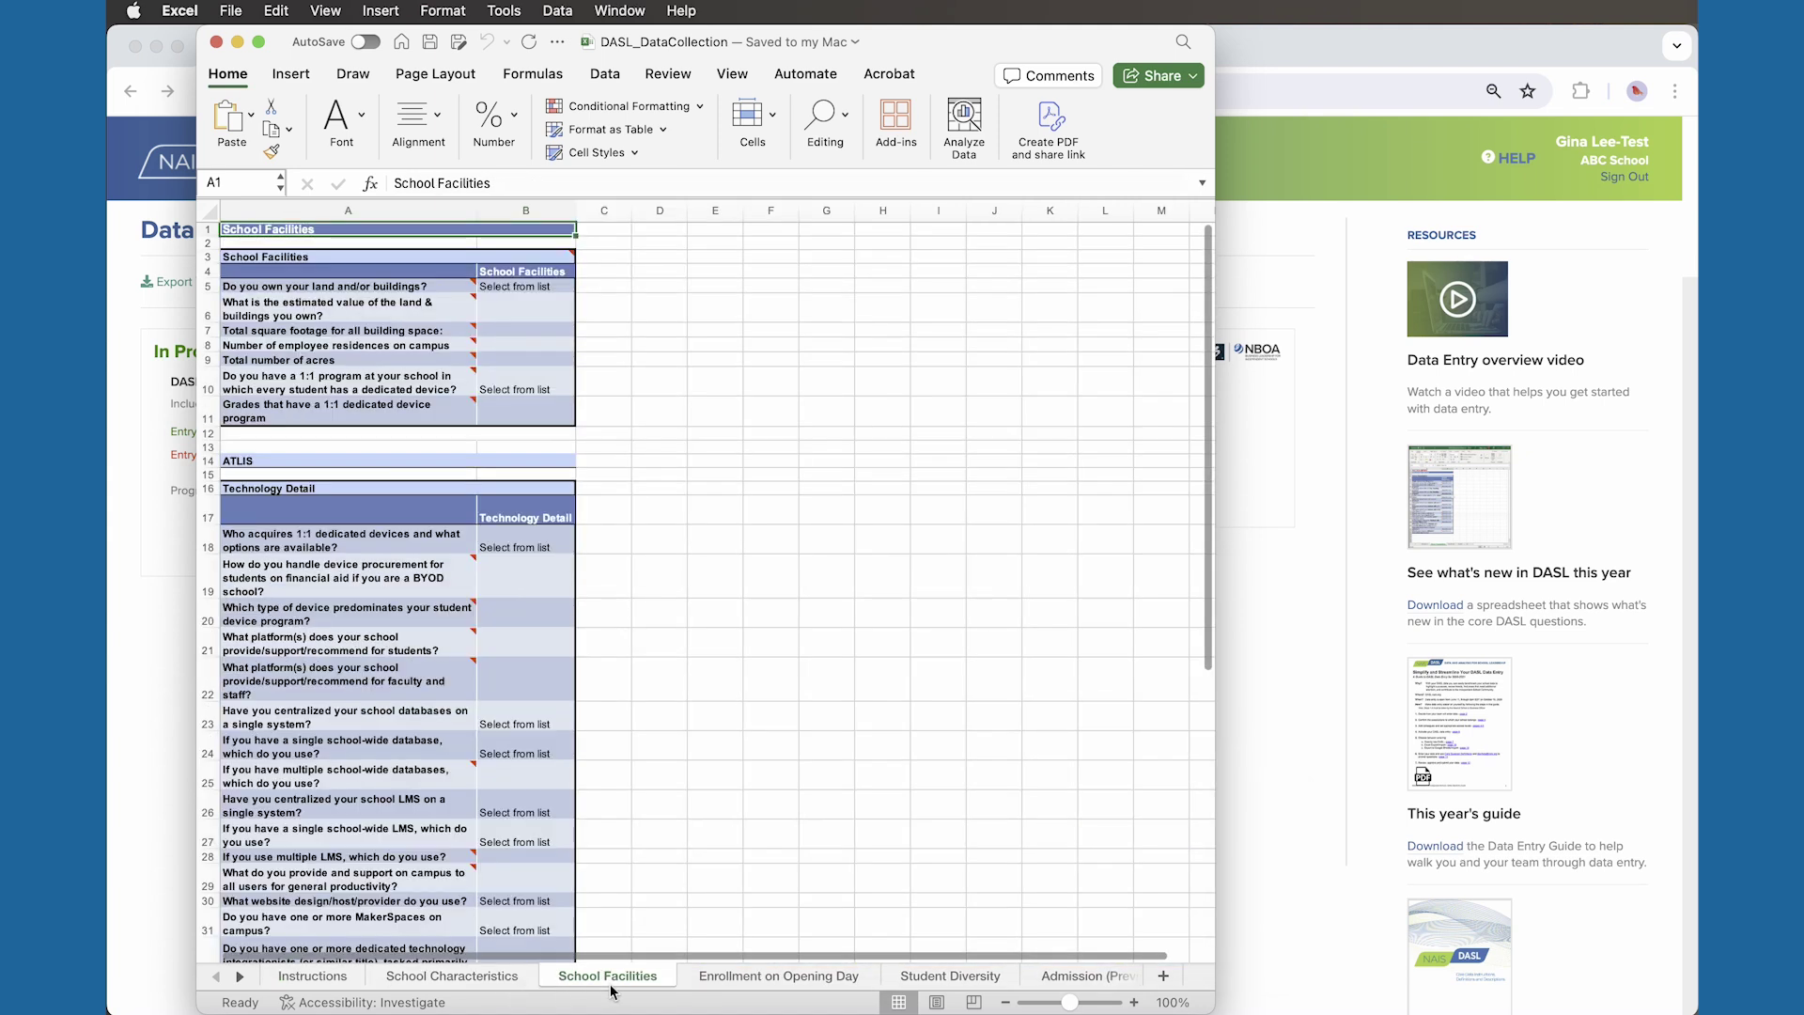
pyautogui.click(750, 983)
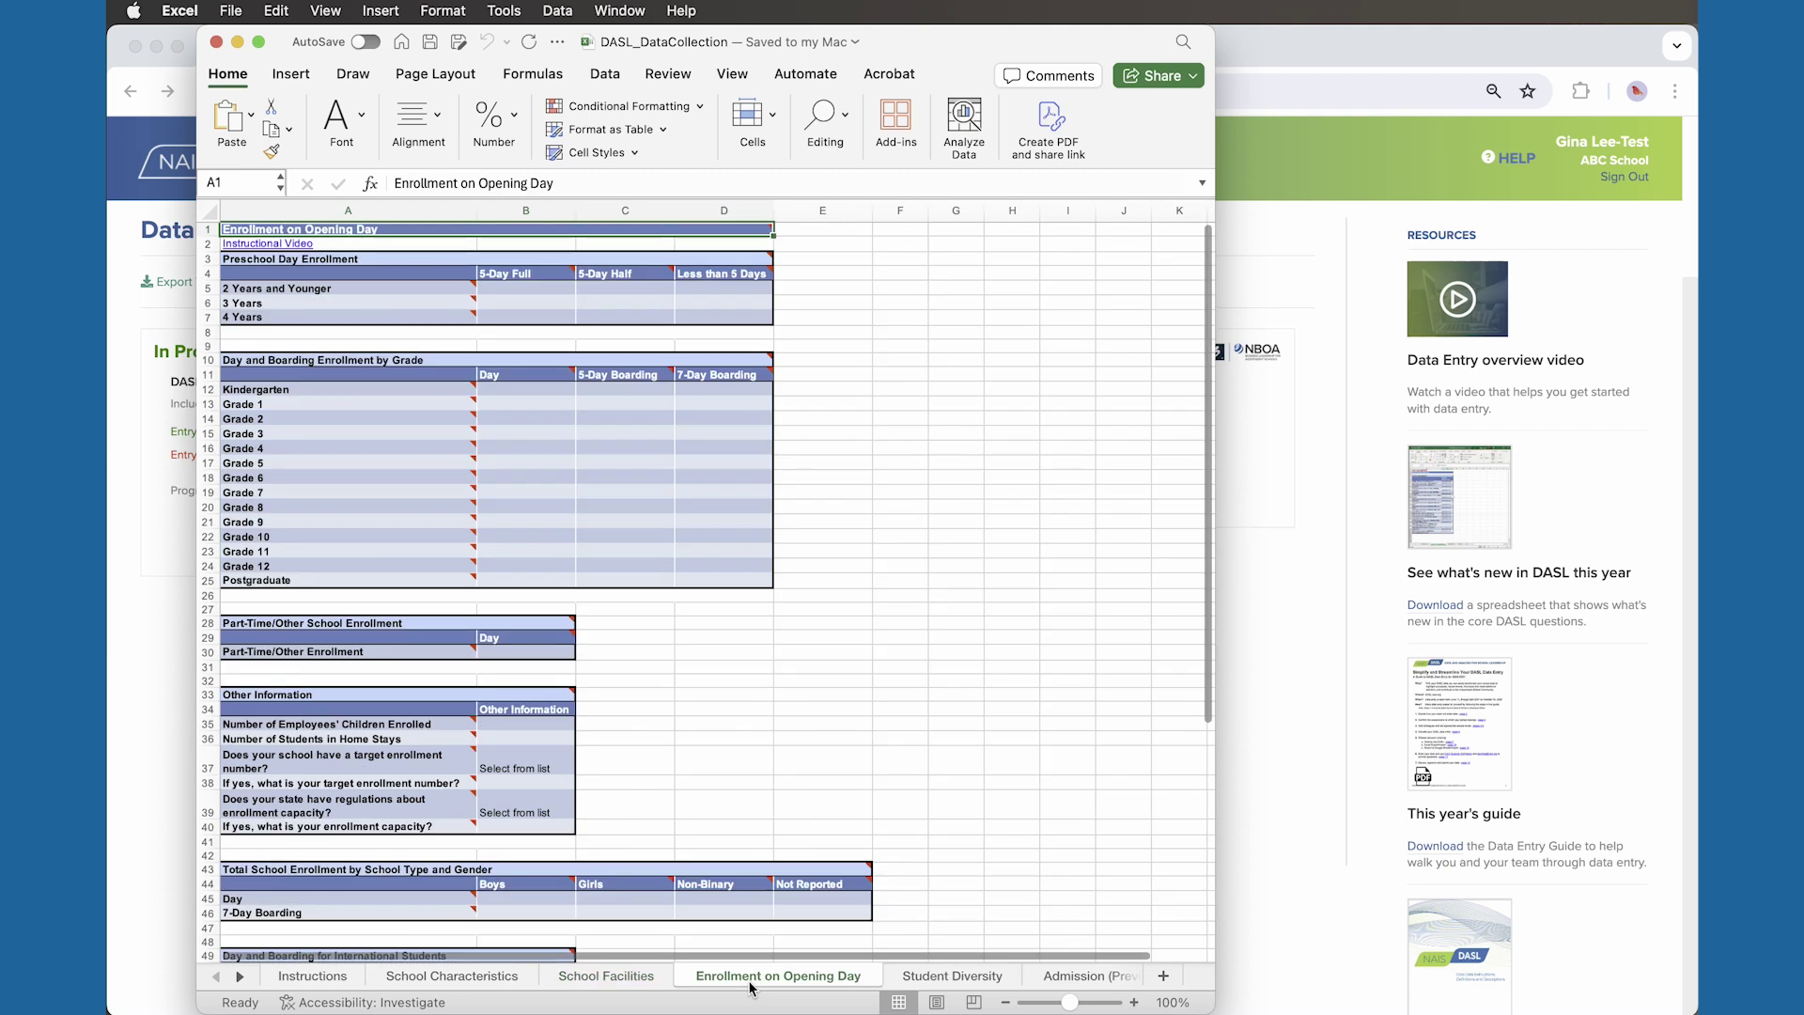
pyautogui.click(928, 982)
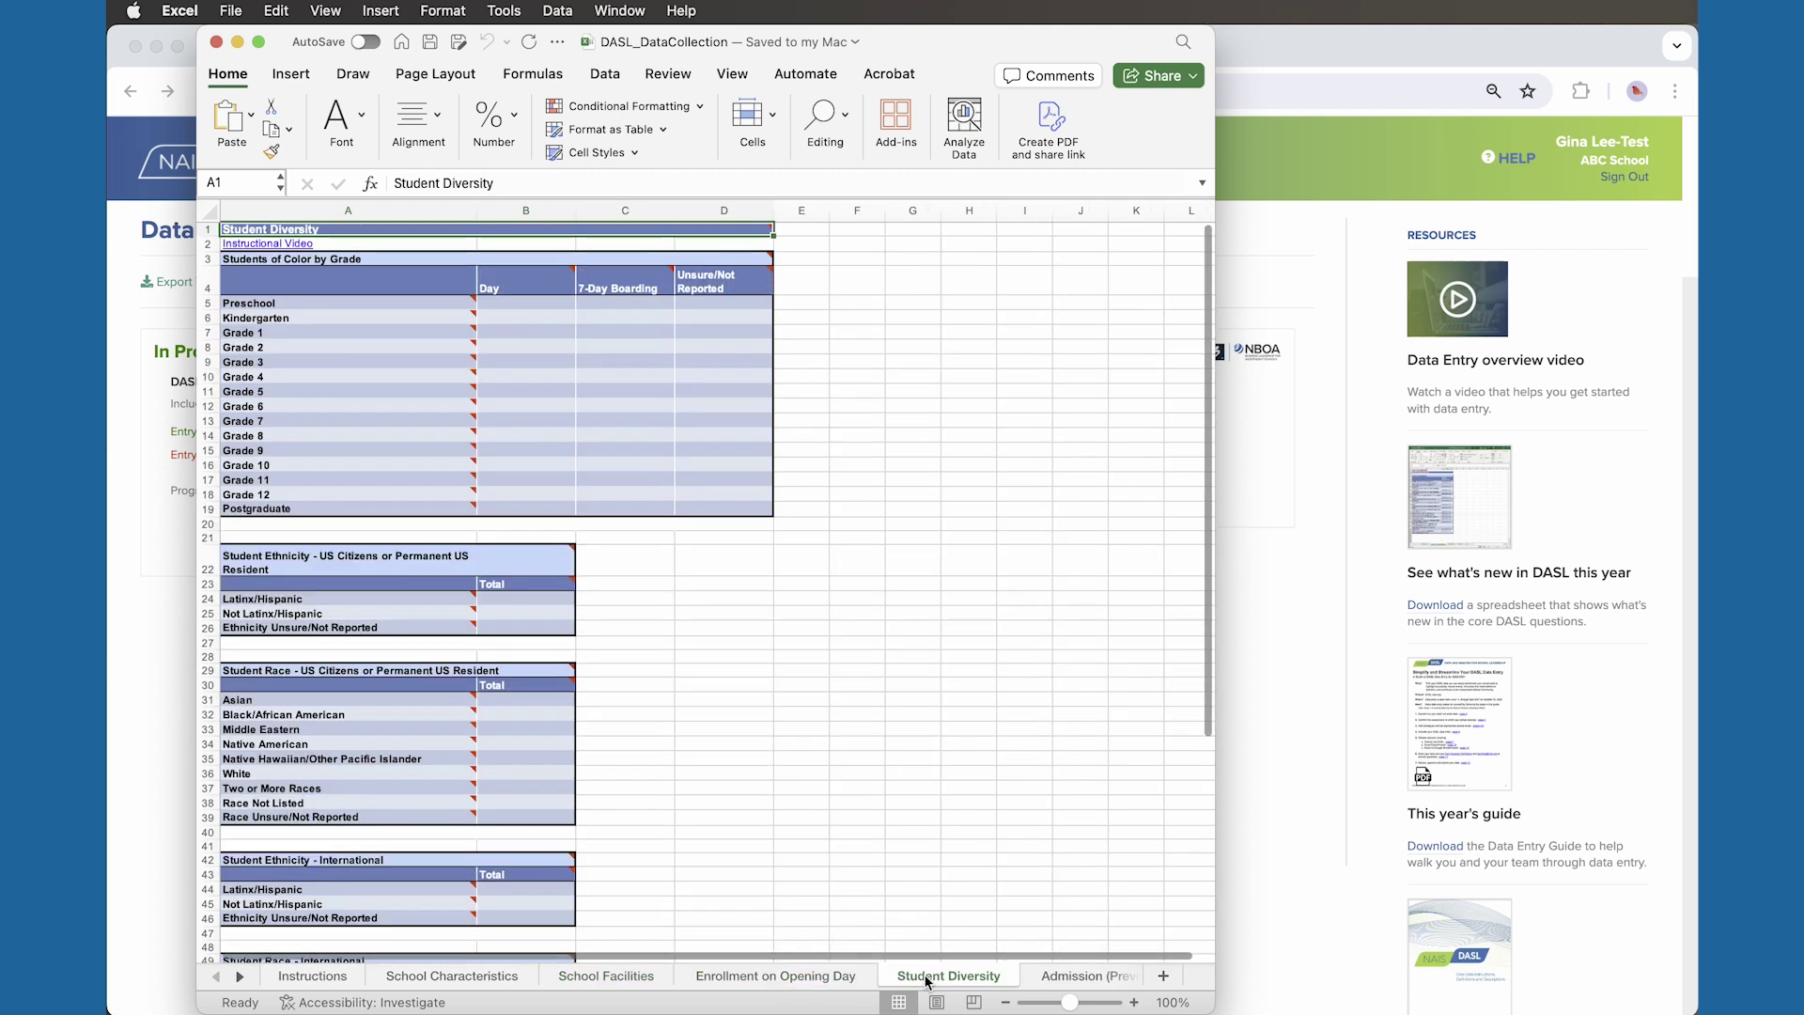
pyautogui.click(1075, 980)
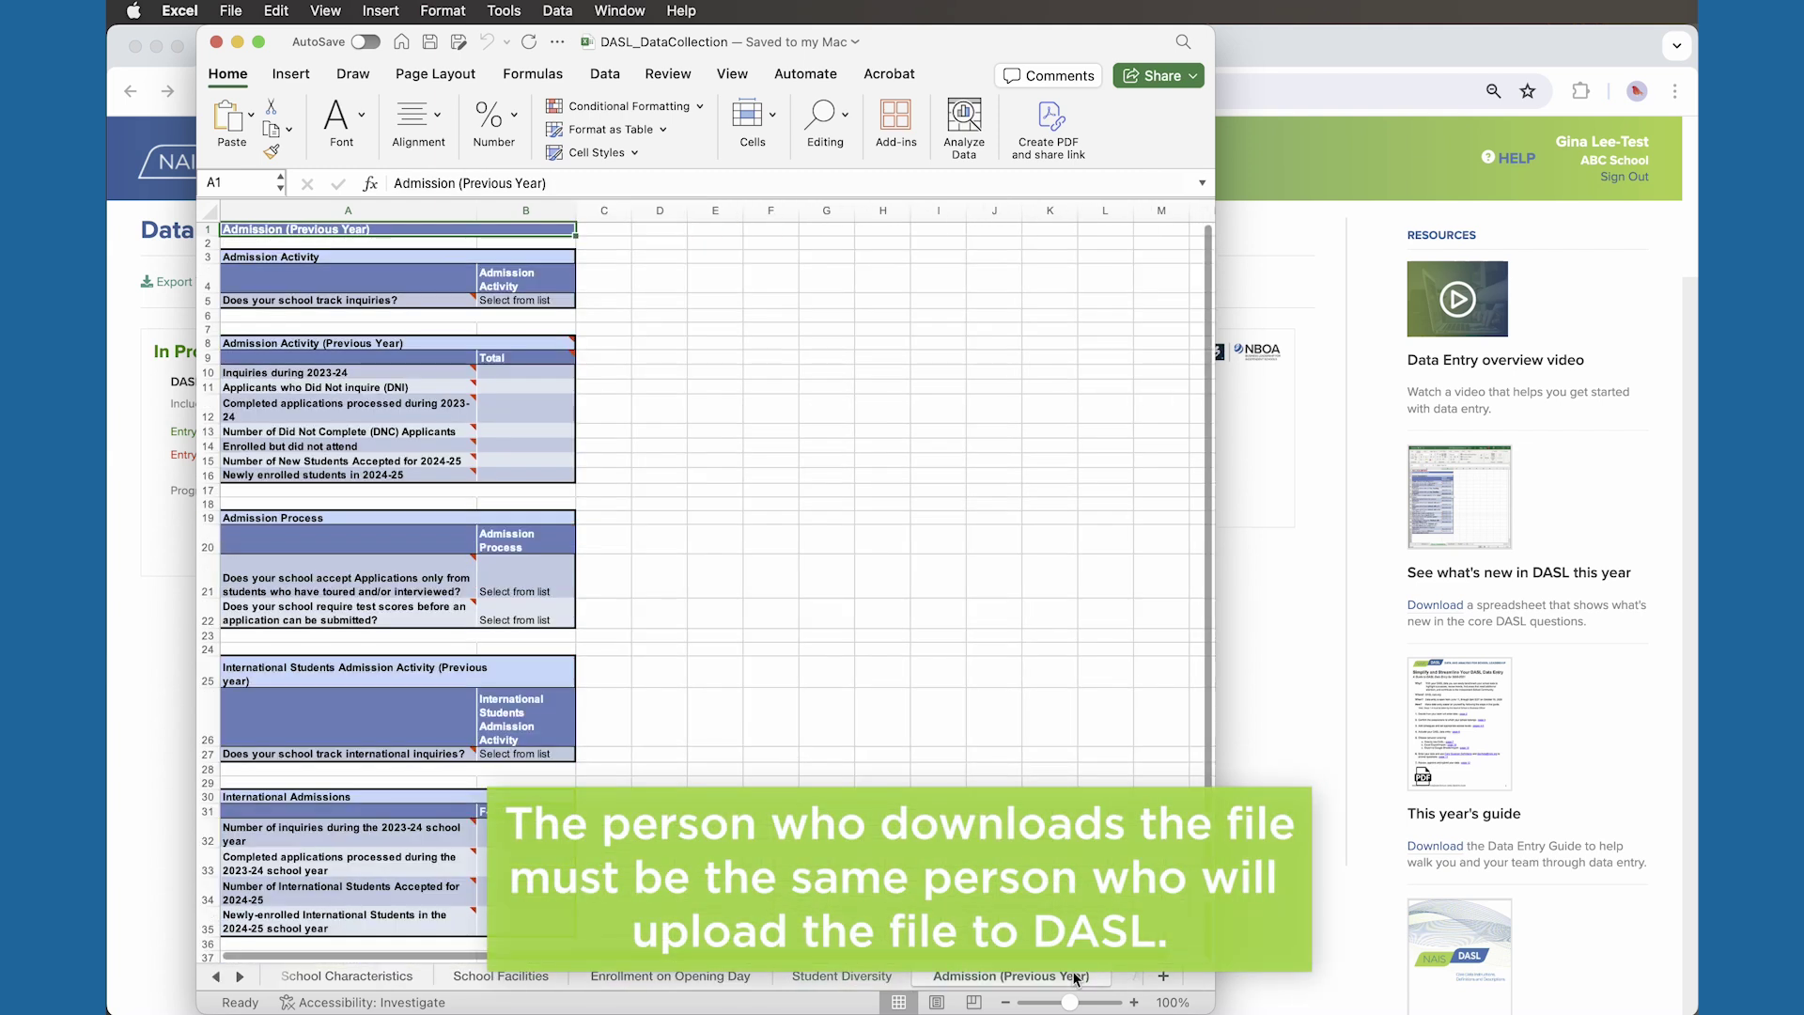
# - View the Attrition (Previous Year) worksheet, and return to Enrollment on Opening Day to check its instructional video link and cell notes
pyautogui.click(1128, 980)
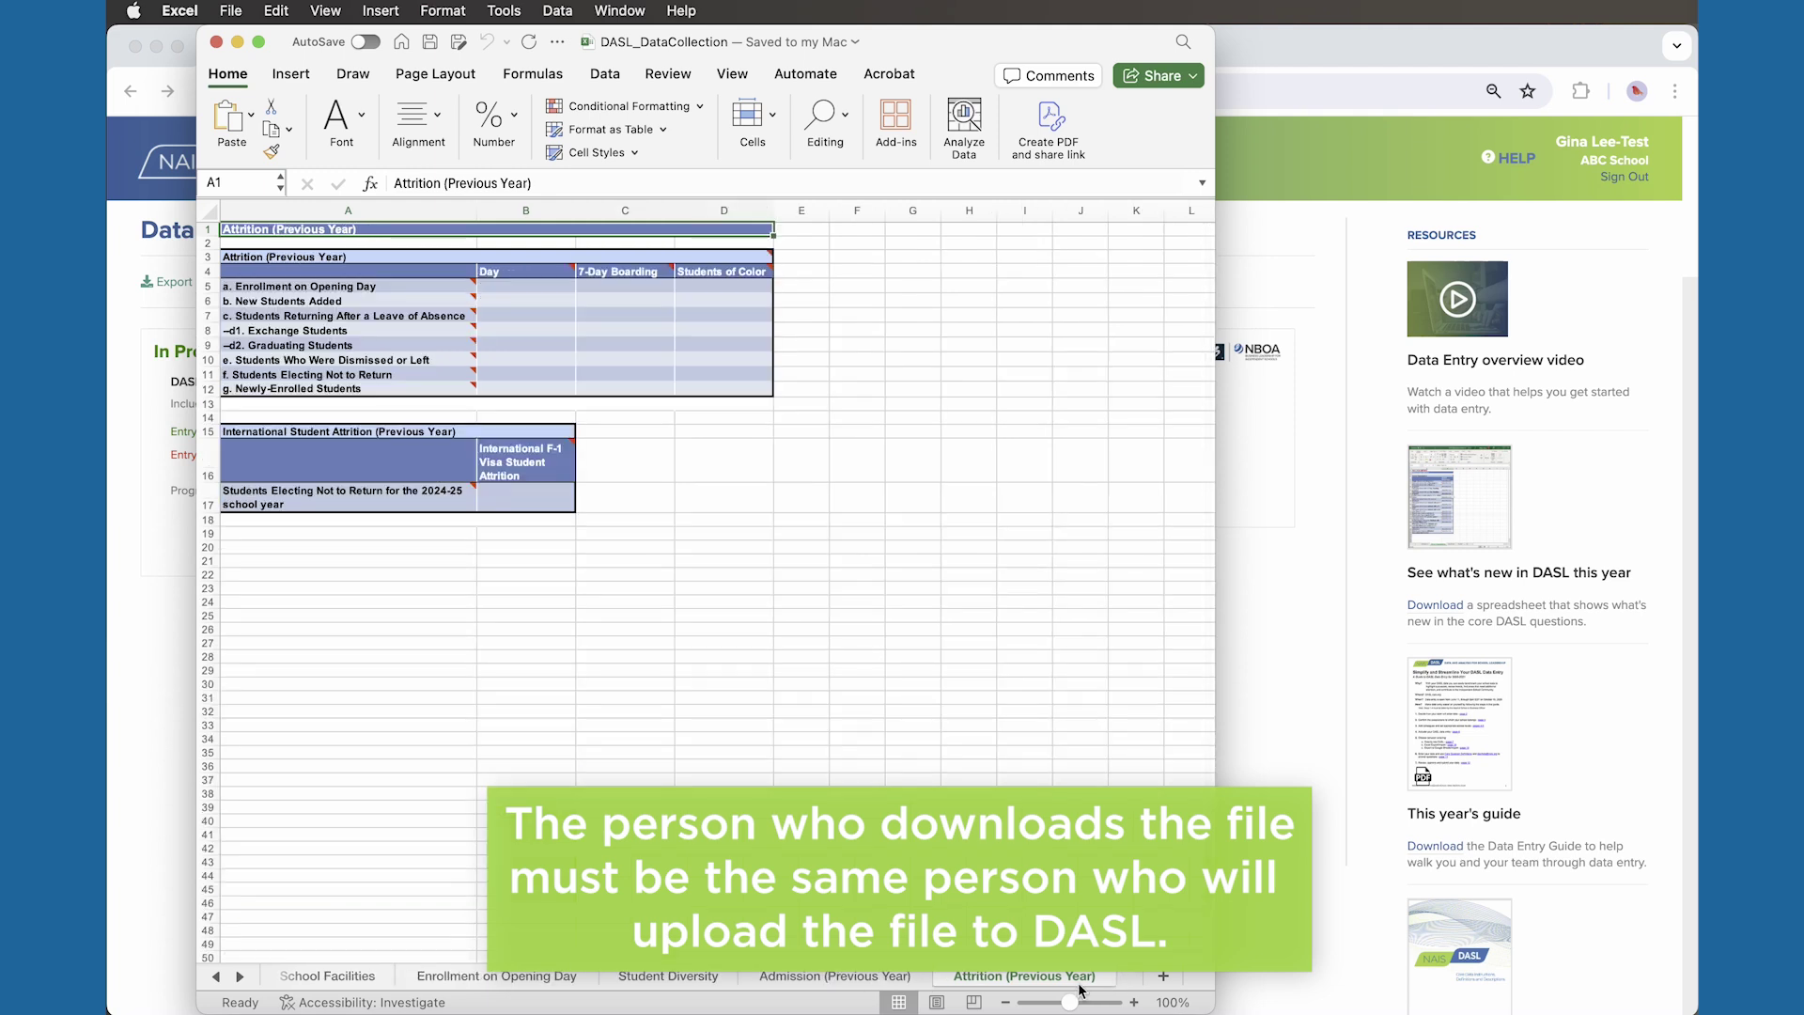
pyautogui.click(564, 980)
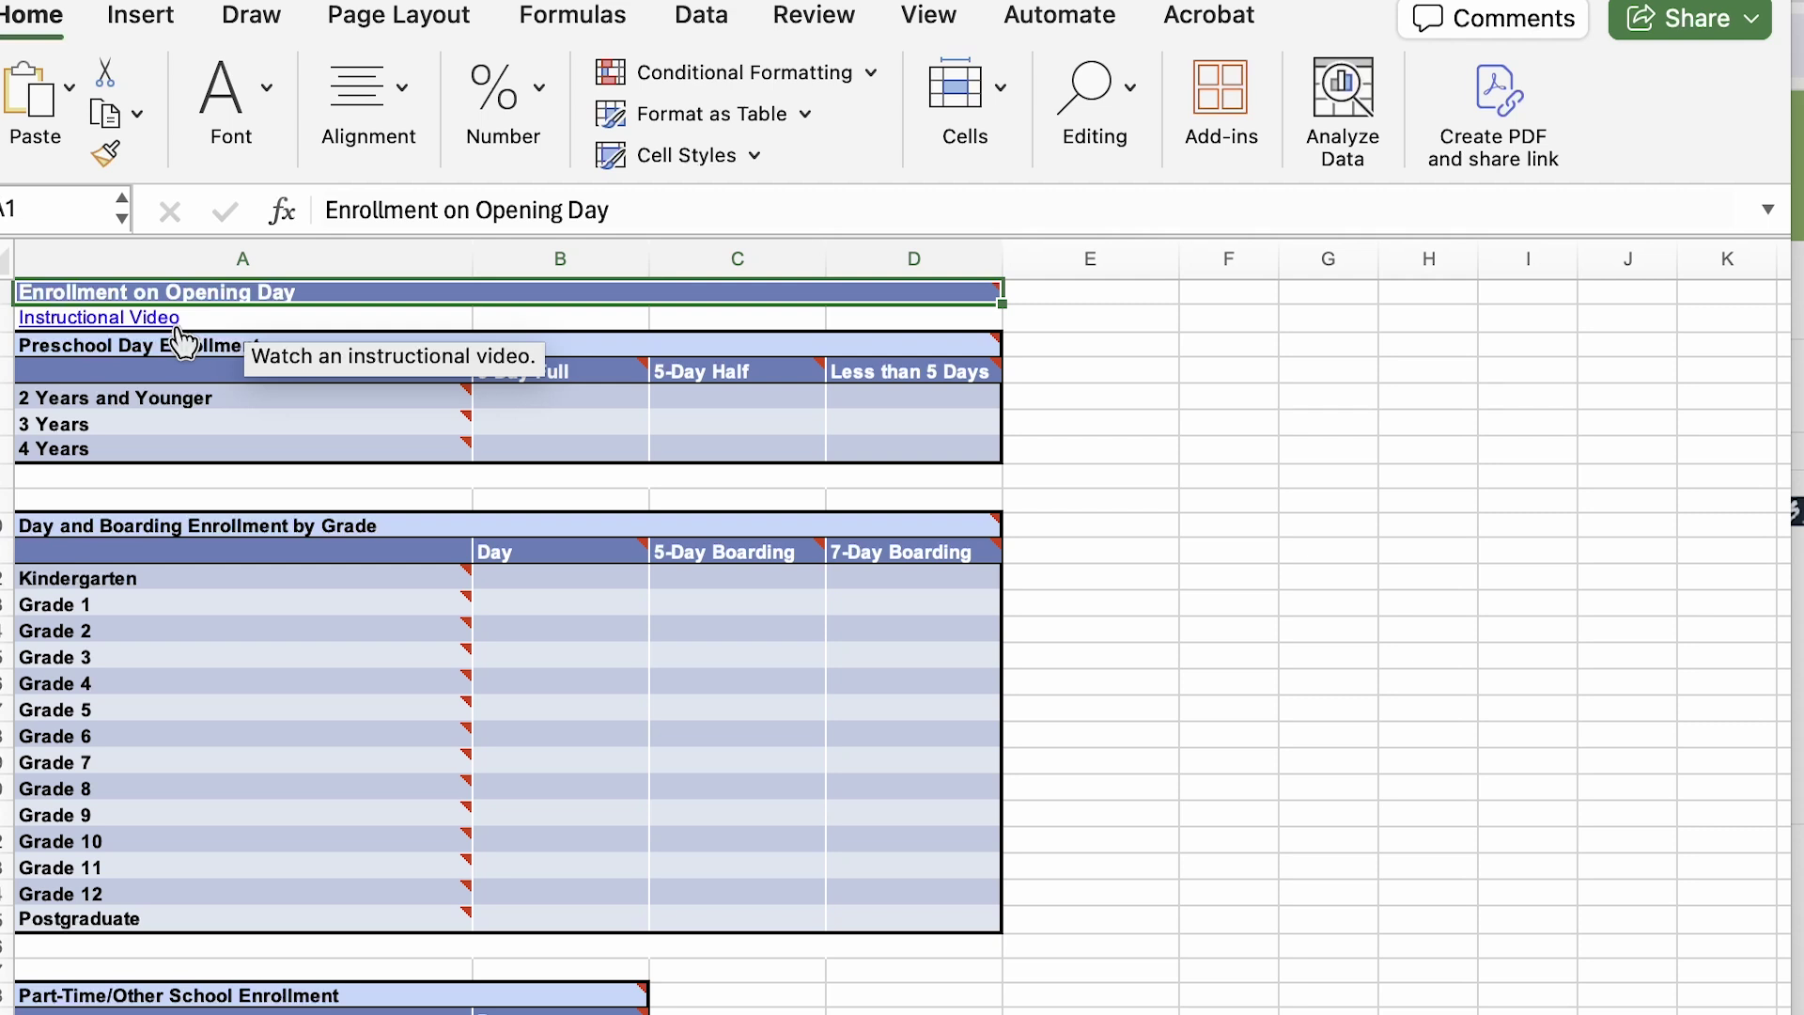
pyautogui.moveTo(993, 370)
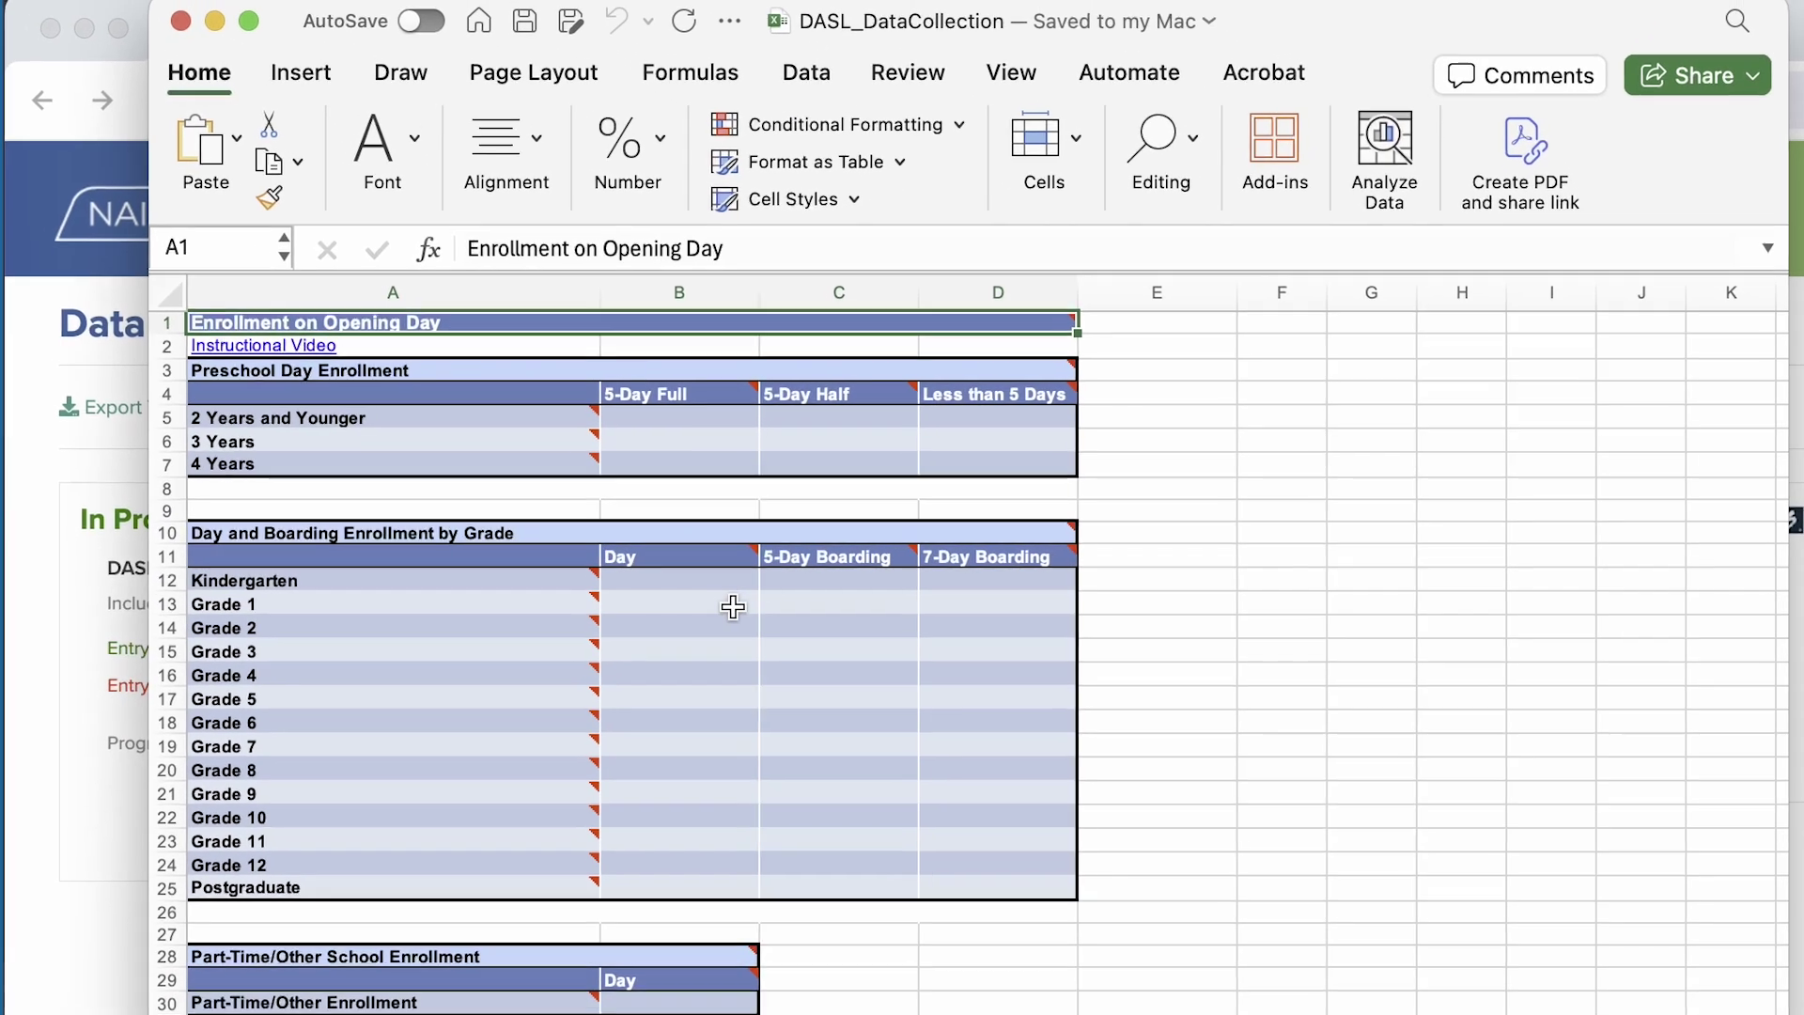
# - Enter Day enrollments of 63 for Grade 1, 64 for Grade 2 and 58 for Grade 3 in Day and Boarding Enrollment by Grade
pyautogui.click(607, 604)
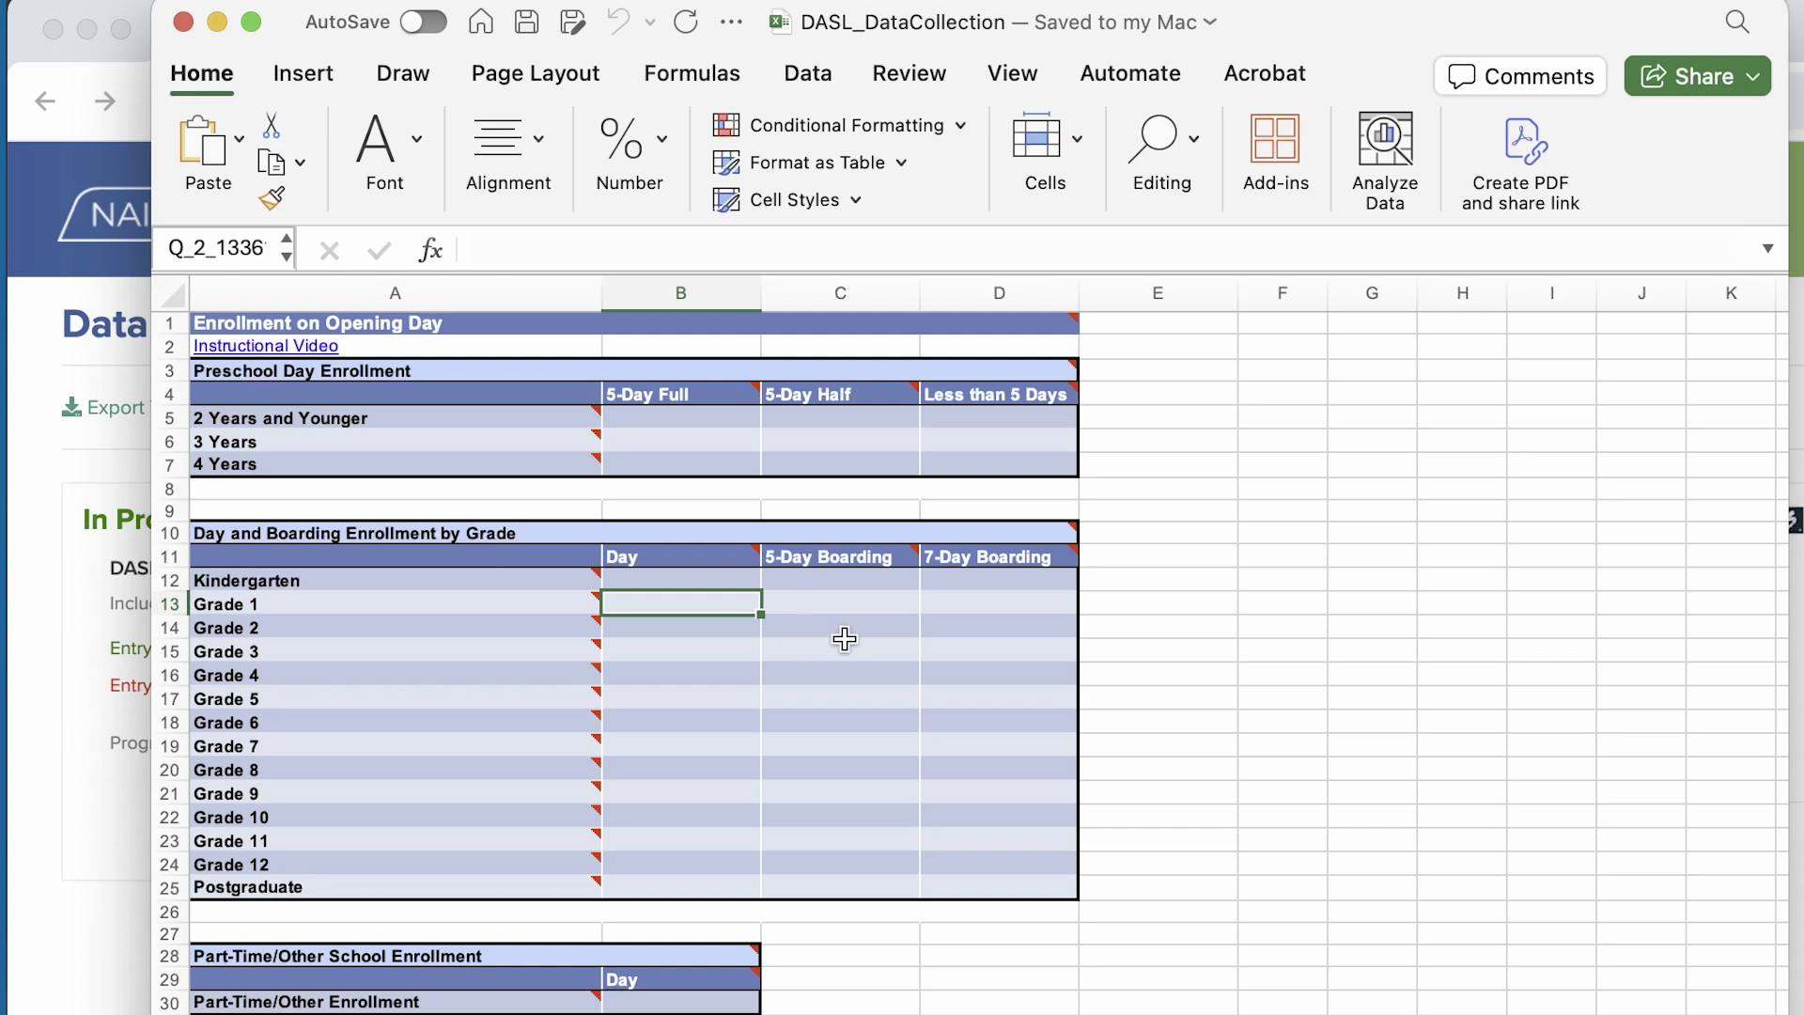
pyautogui.write('63')
pyautogui.press('Return')
pyautogui.write('64')
pyautogui.press('Return')
pyautogui.write('58')
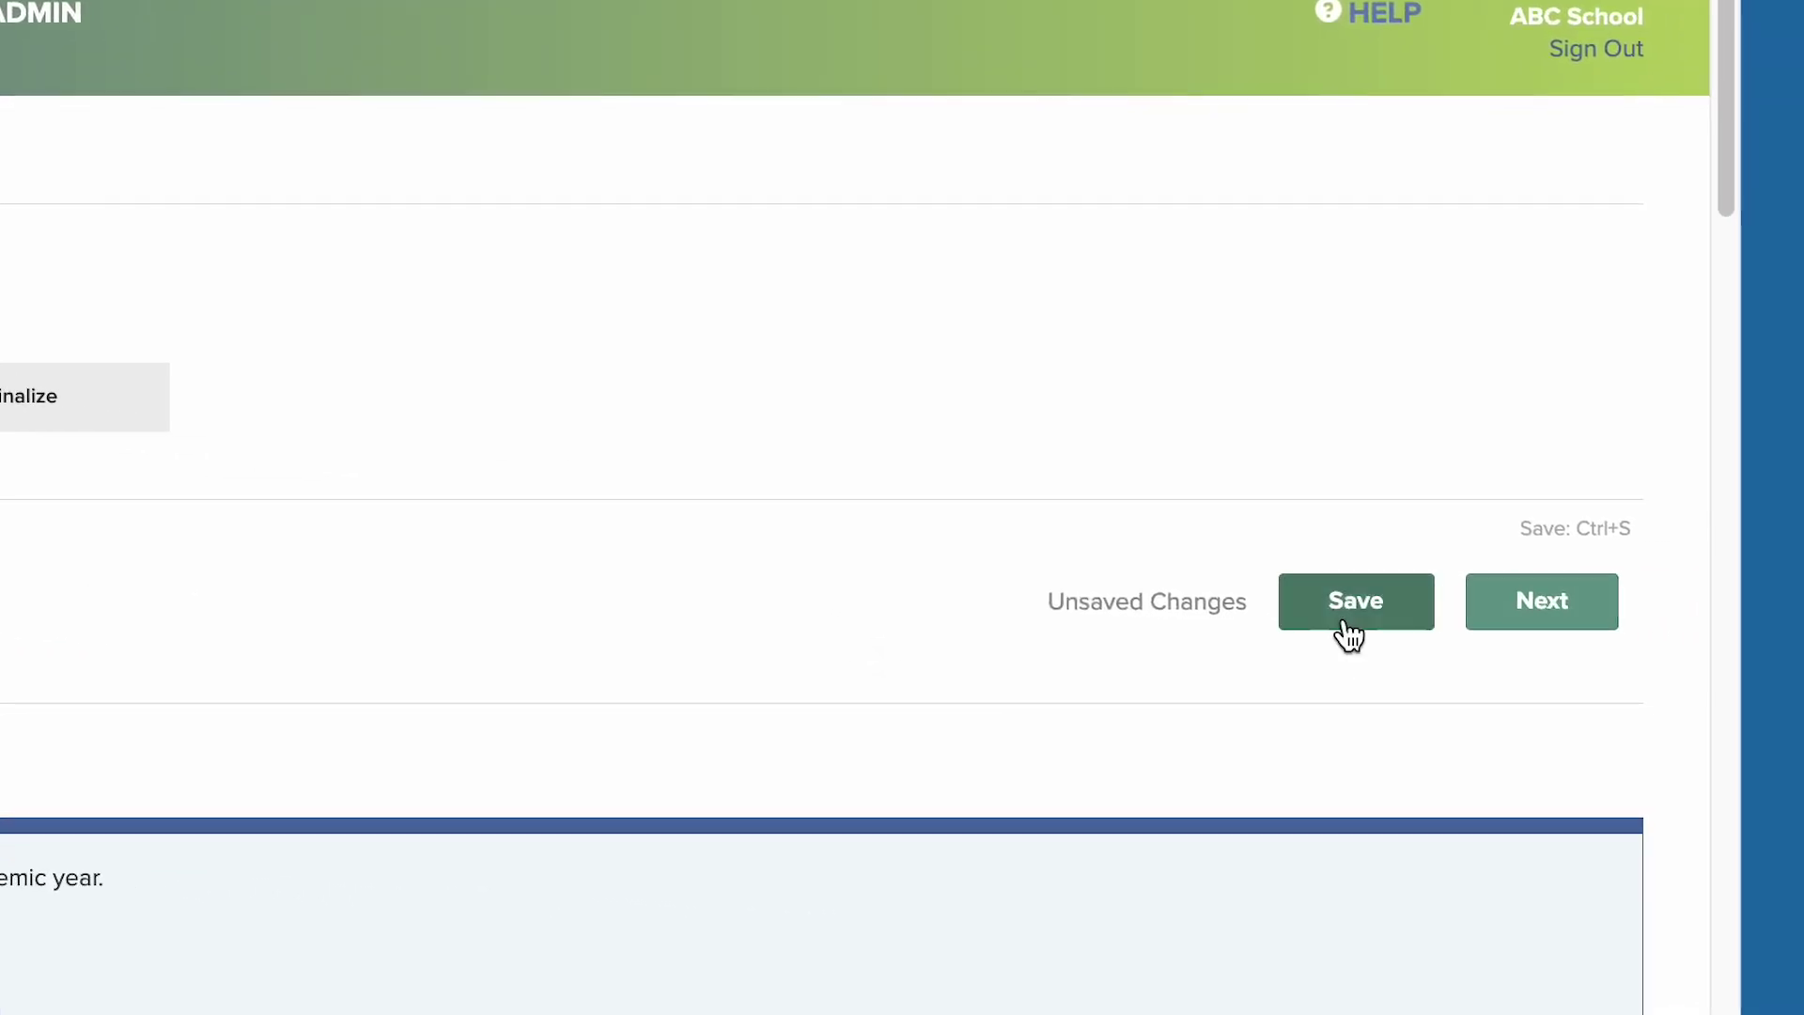
# - Switch to the DASL Data Entry page in the browser and save its unsaved changes
pyautogui.click(1535, 627)
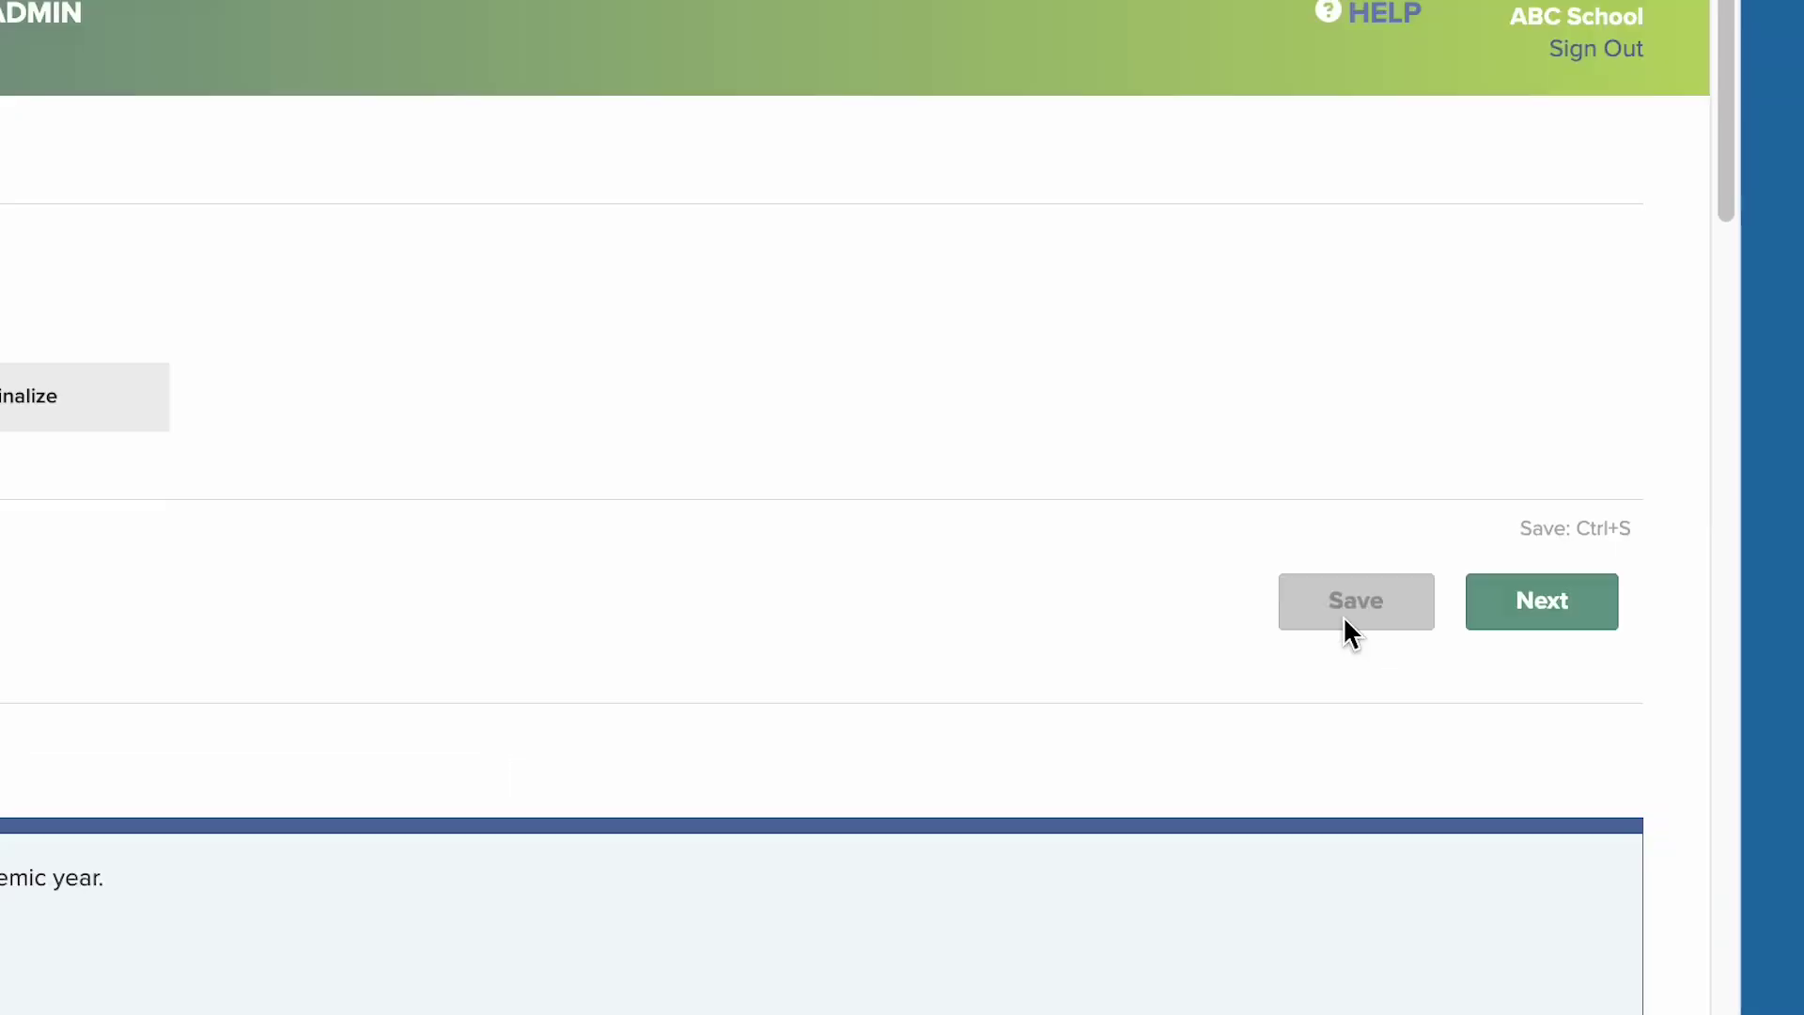